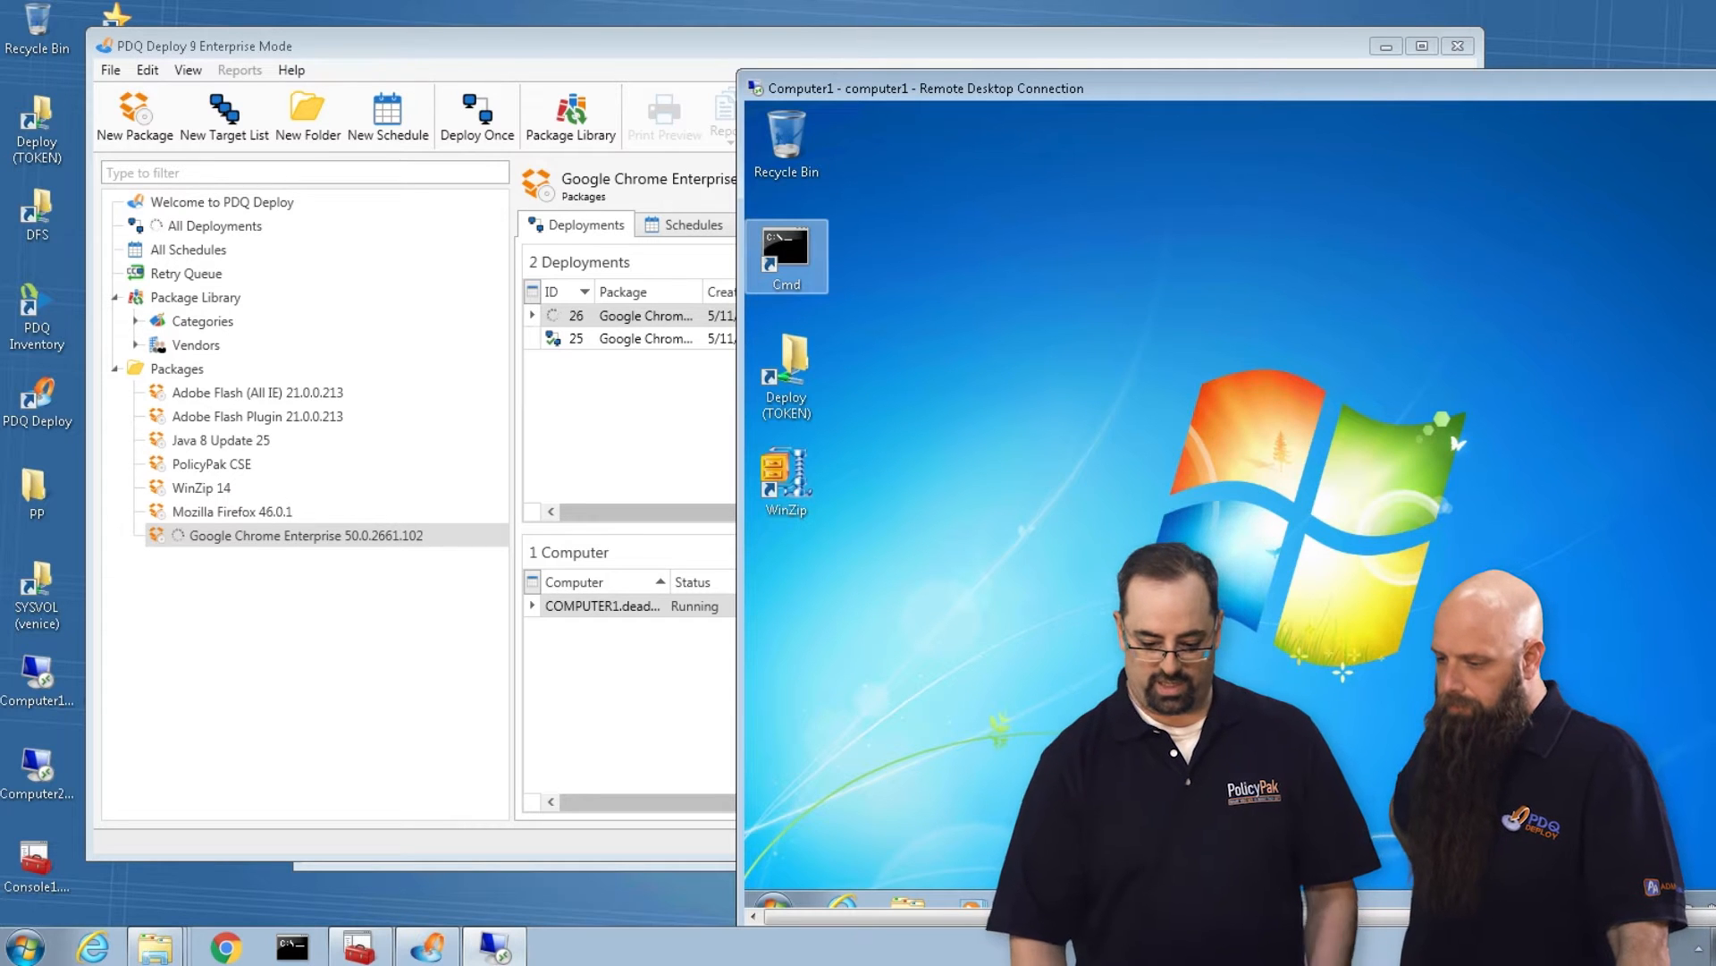
# In Console1, create and link a GPO named "Manage CHrome and give differnt people different settings" on the Standard Users OU.
pyautogui.click(359, 949)
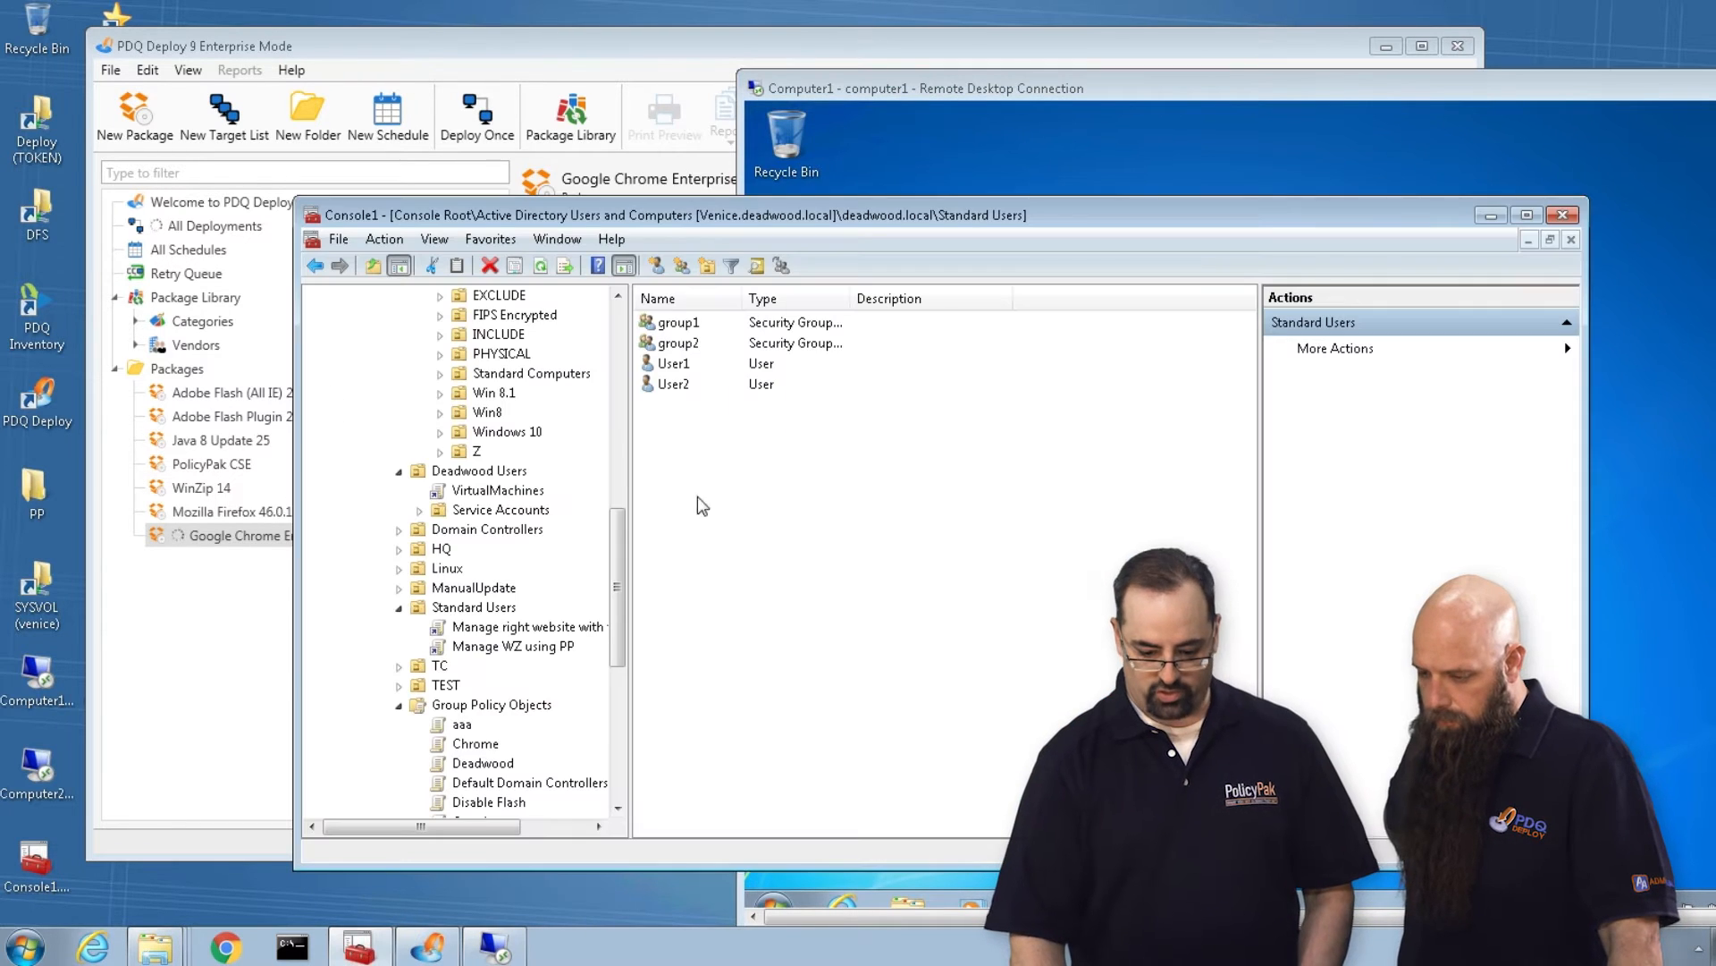
pyautogui.doubleClick(729, 213)
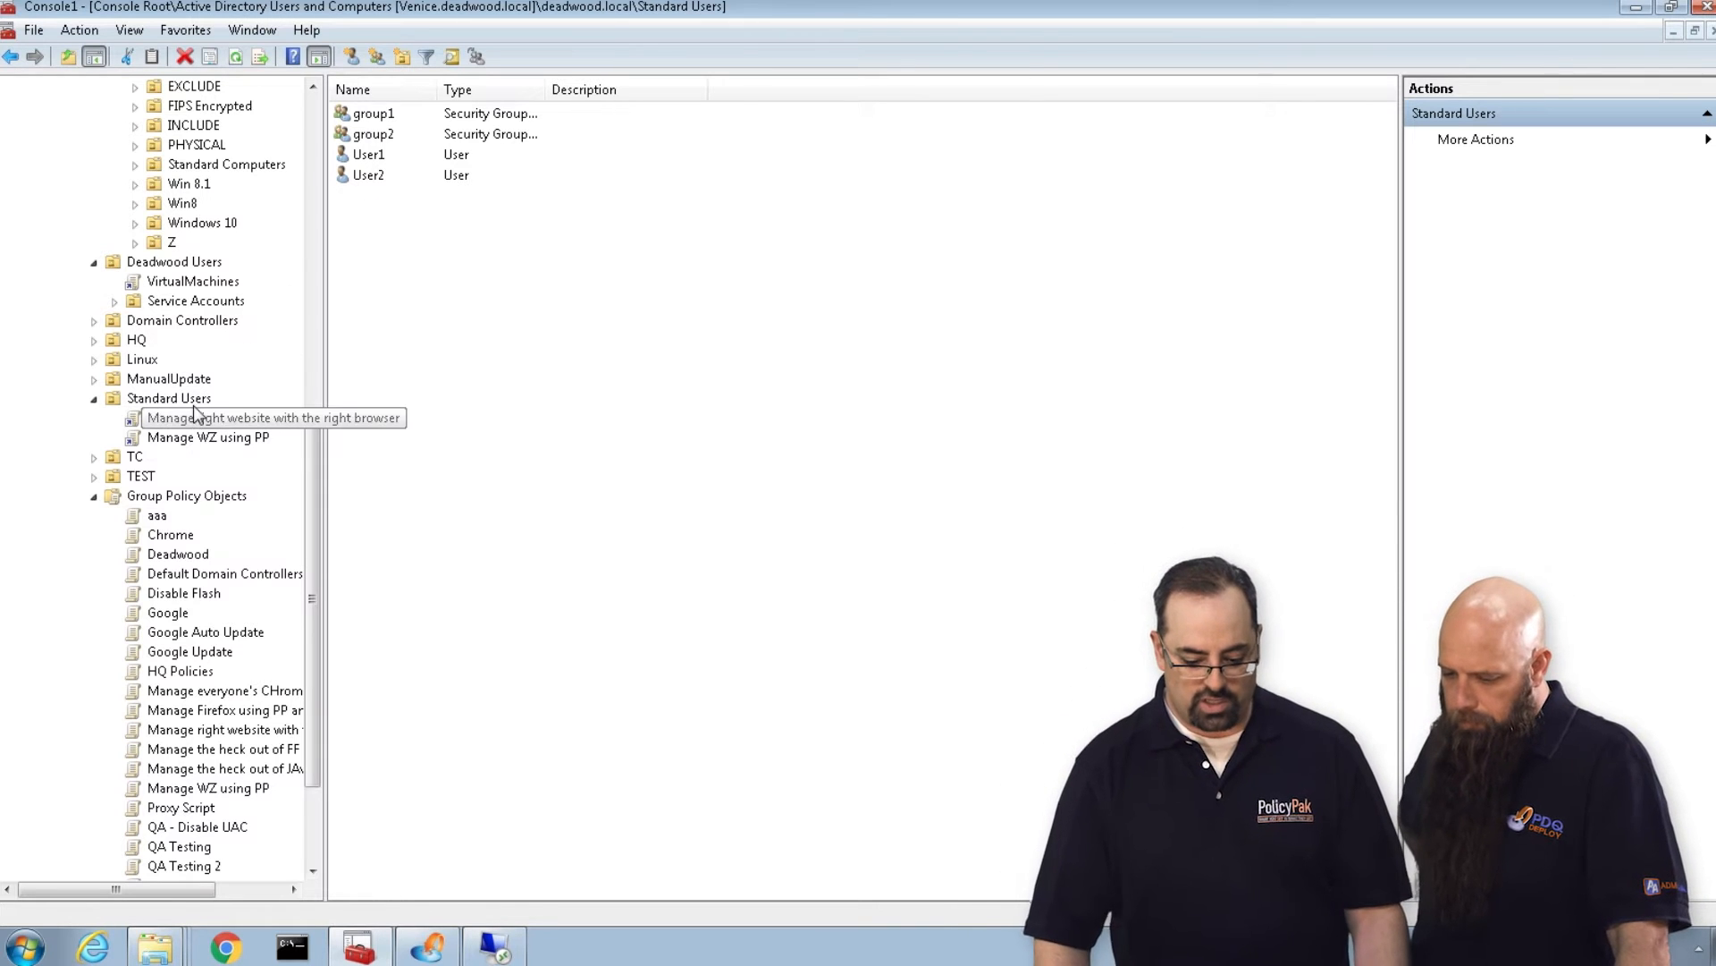
pyautogui.rightClick(219, 399)
pyautogui.click(237, 412)
pyautogui.write('Manage CHrome and give differnt people different settings')
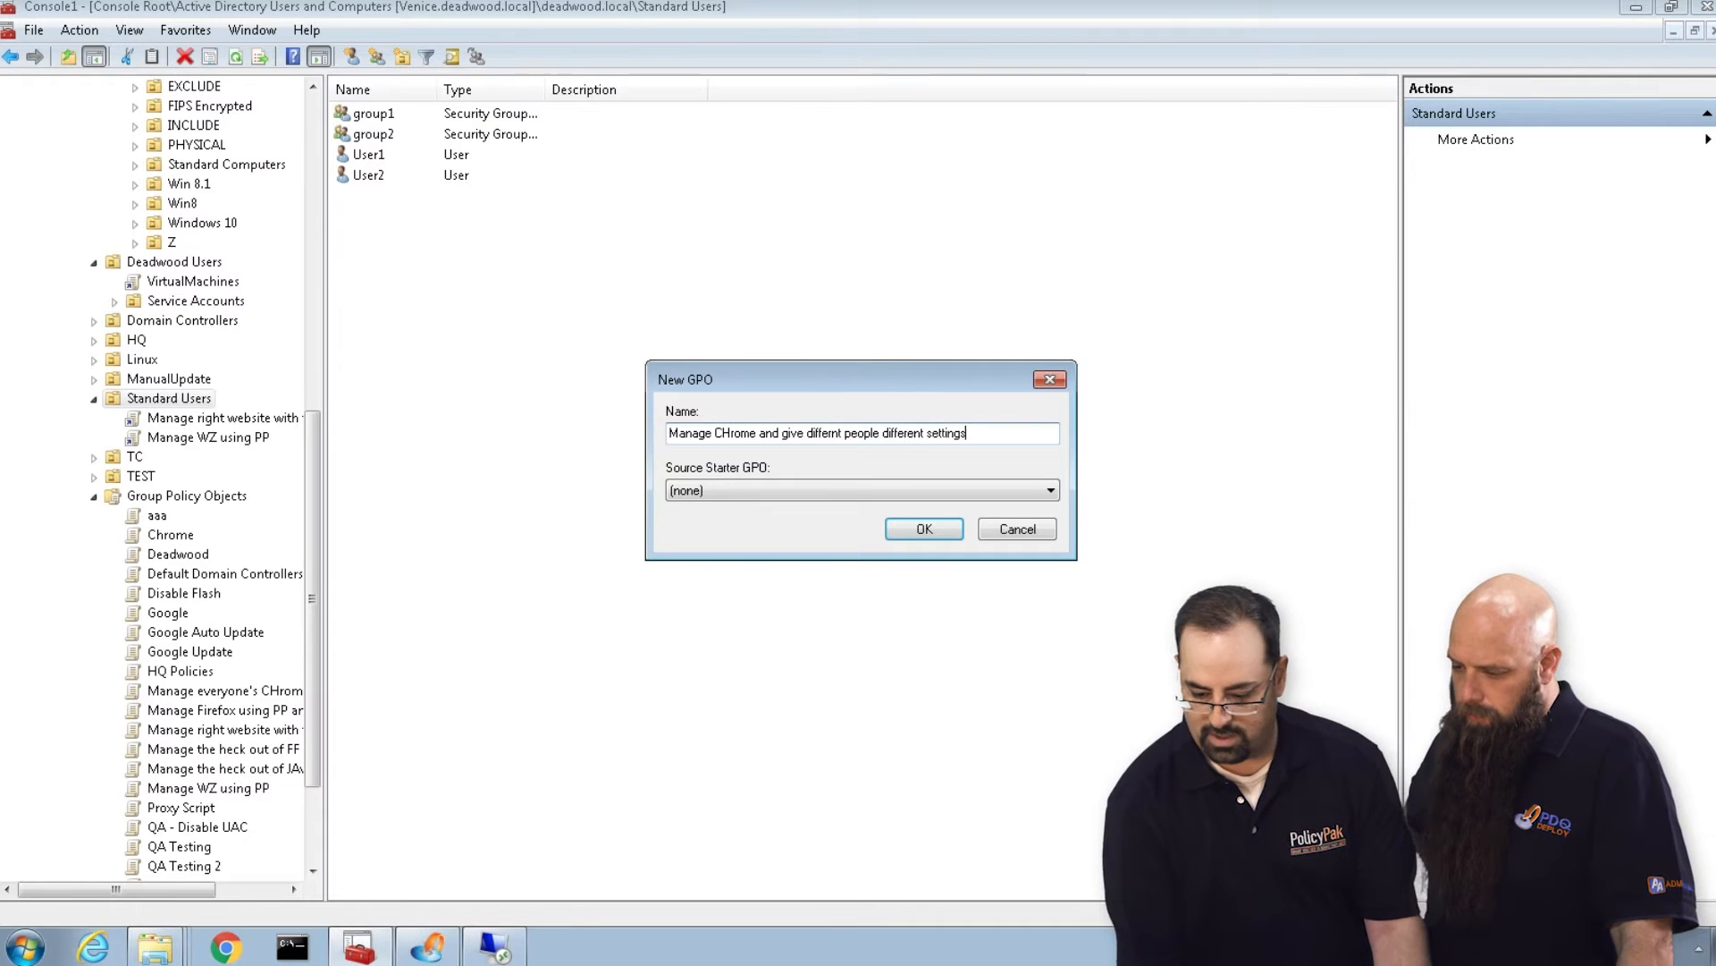
pyautogui.press('Return')
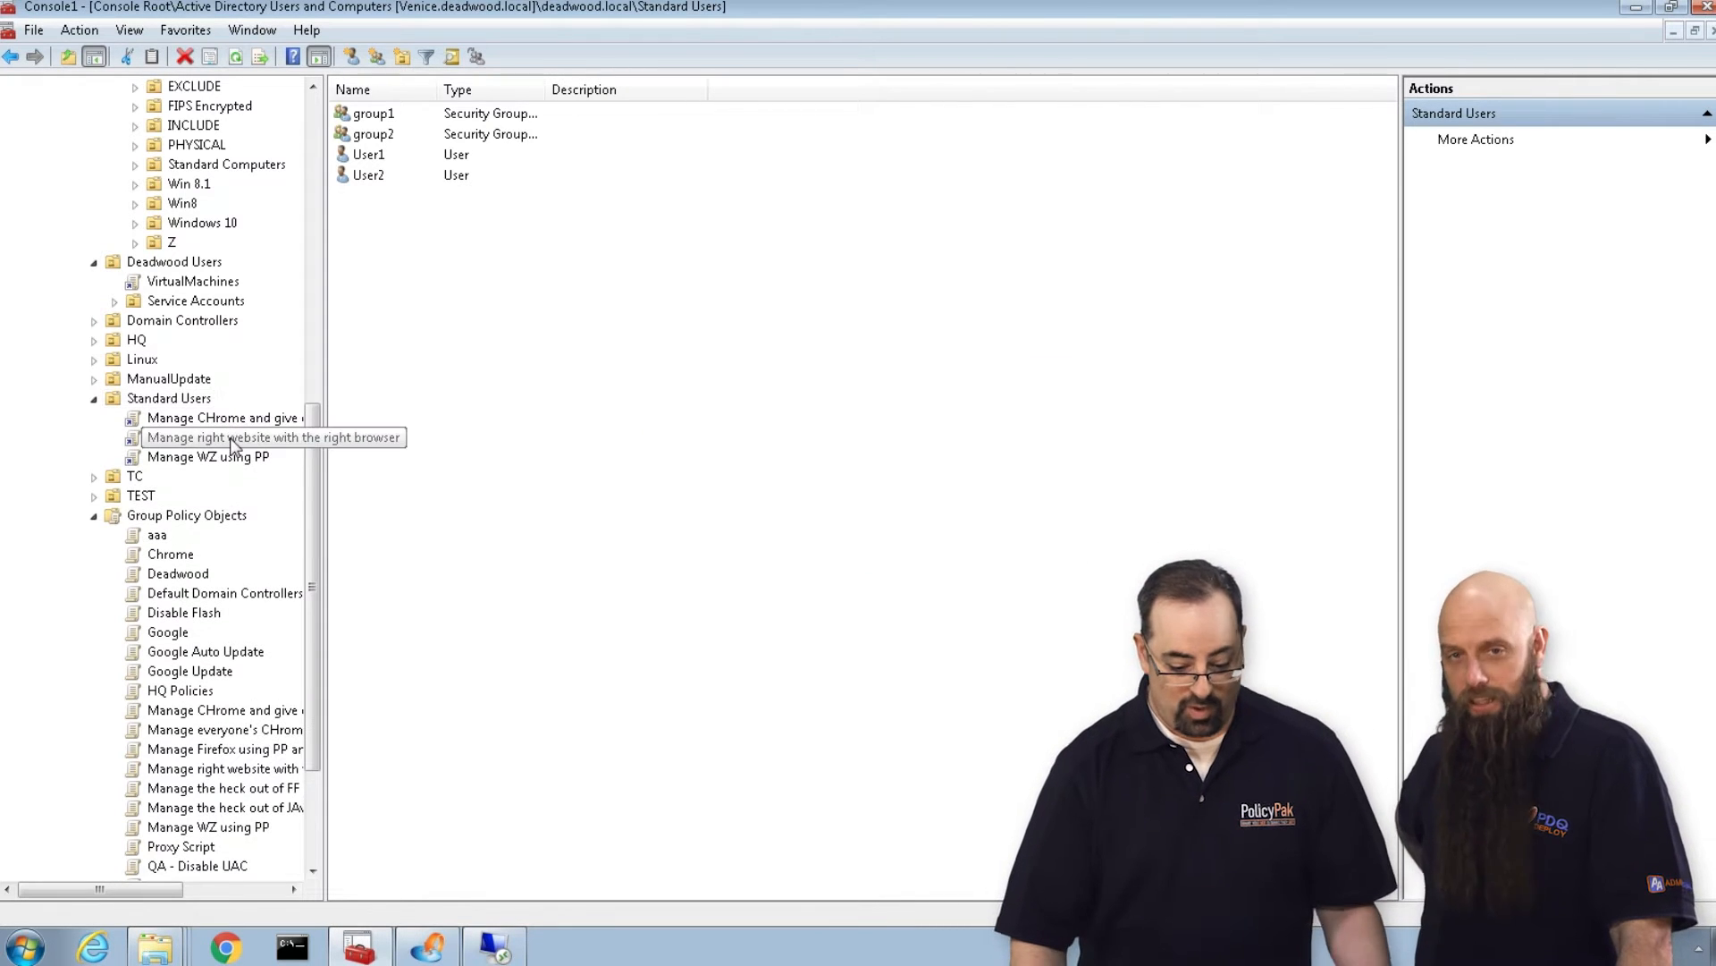
# Open the new Chrome GPO for editing and go to PolicyPak's Application Settings Manager under User Configuration.
pyautogui.rightClick(251, 418)
pyautogui.click(279, 430)
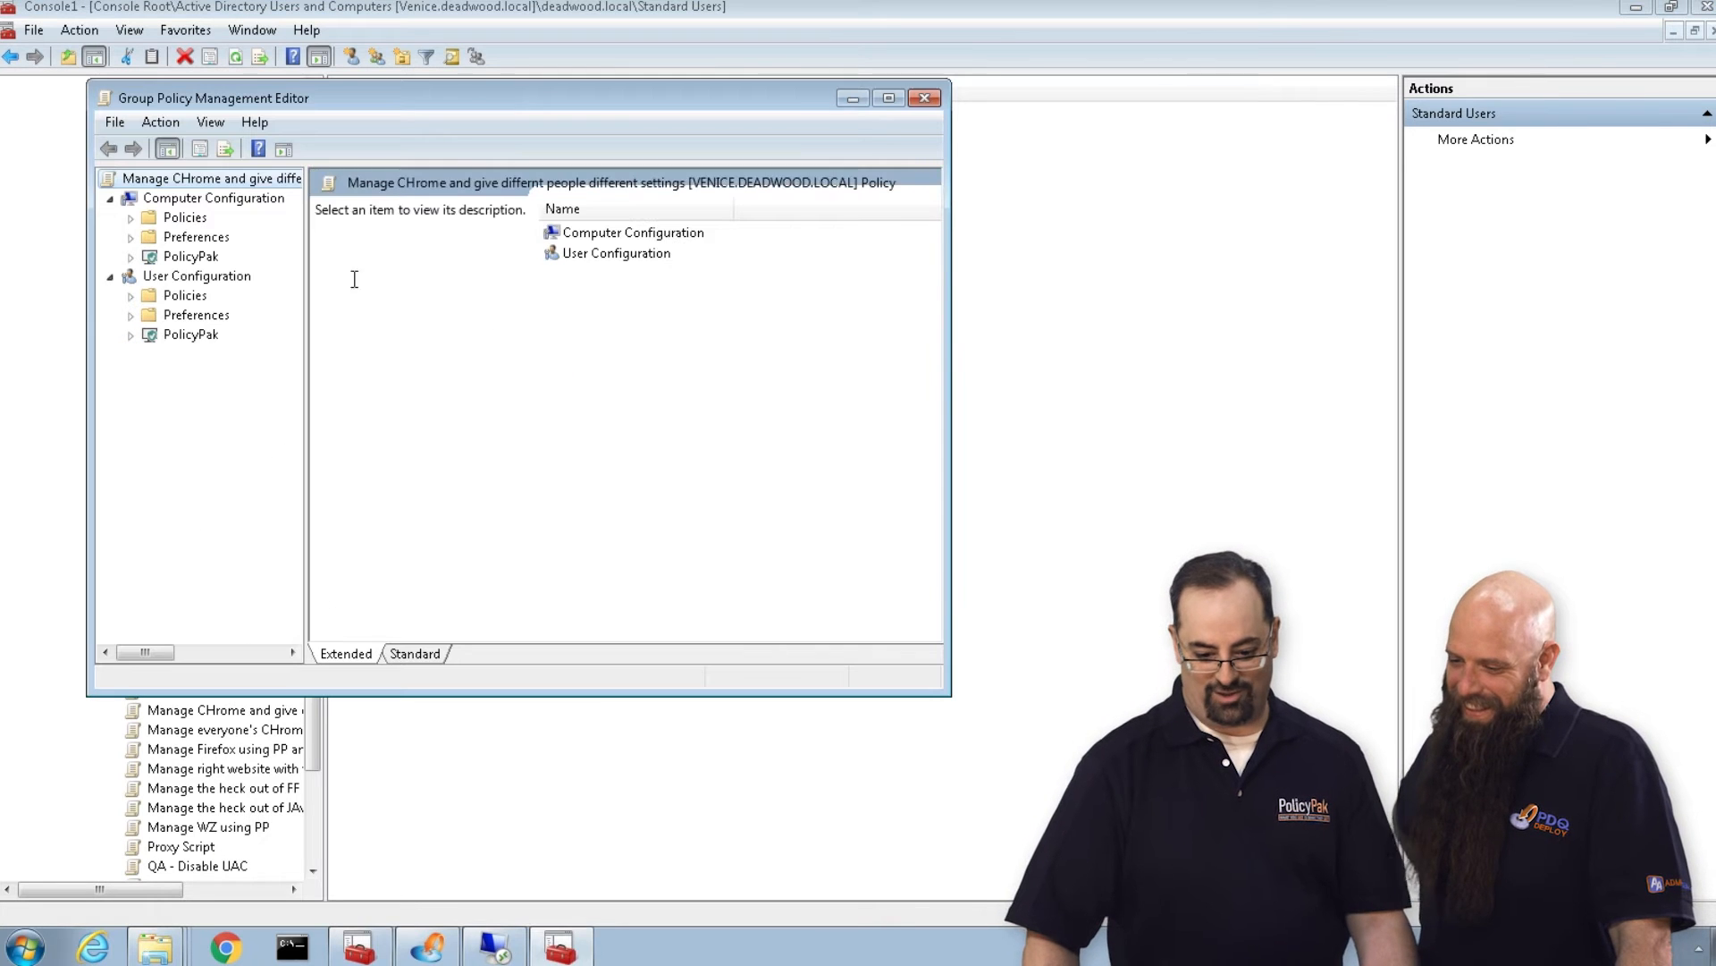
pyautogui.doubleClick(233, 104)
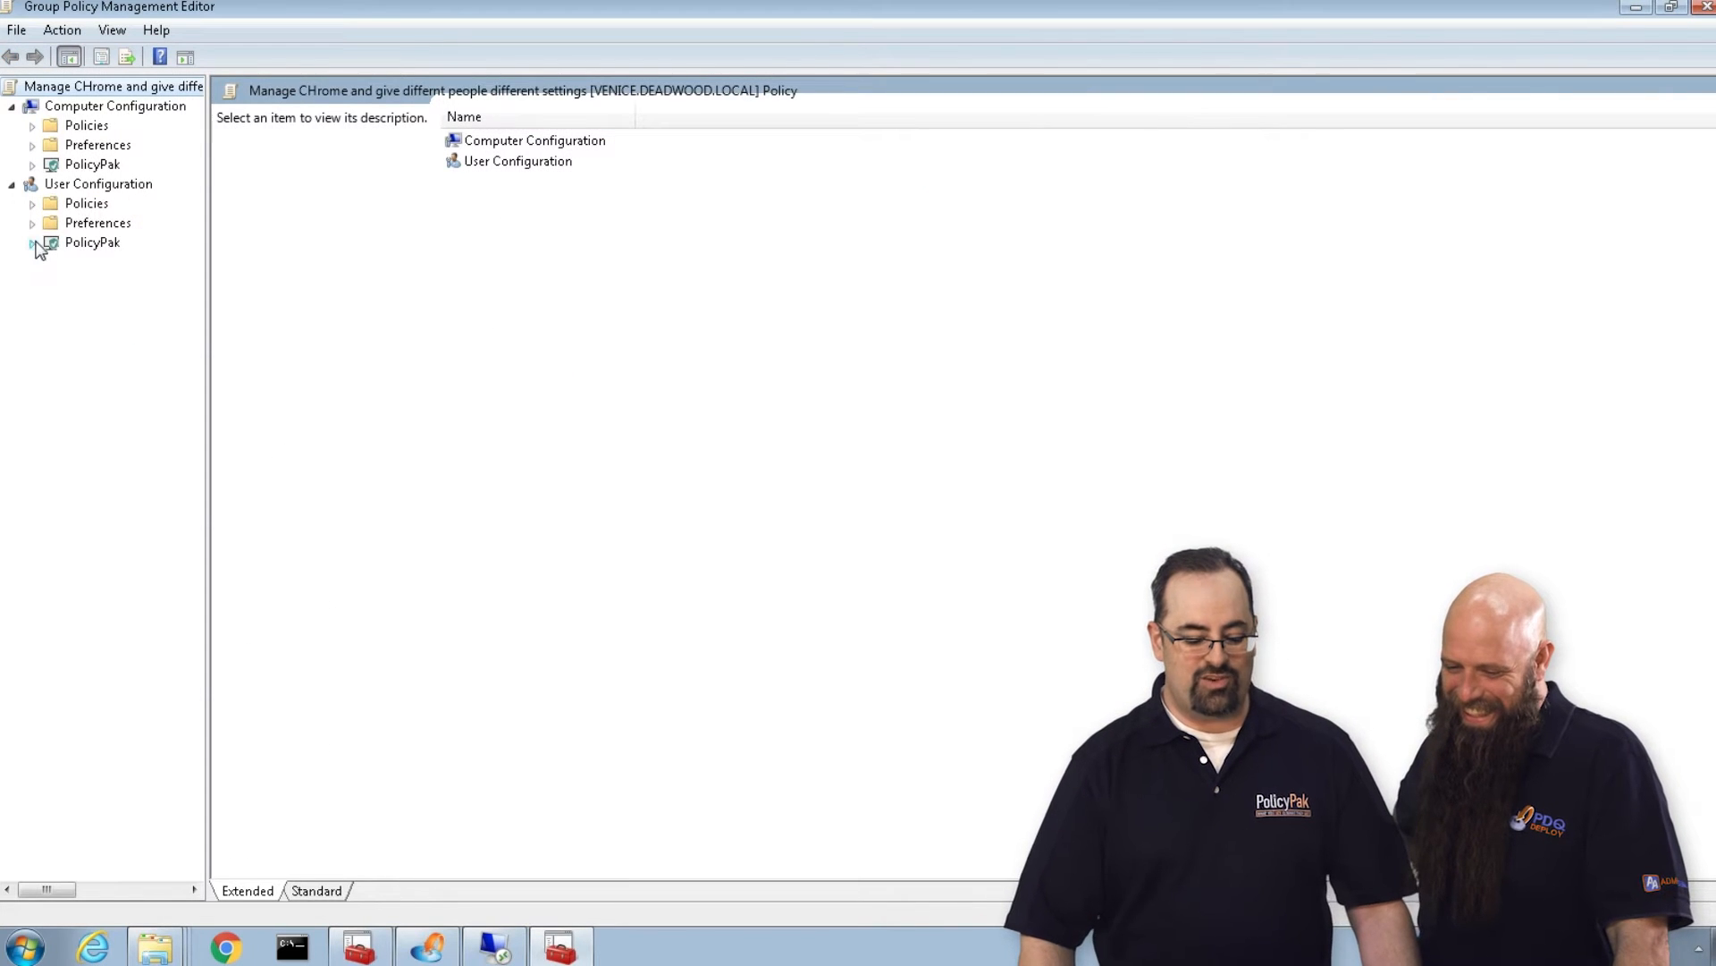
pyautogui.click(107, 243)
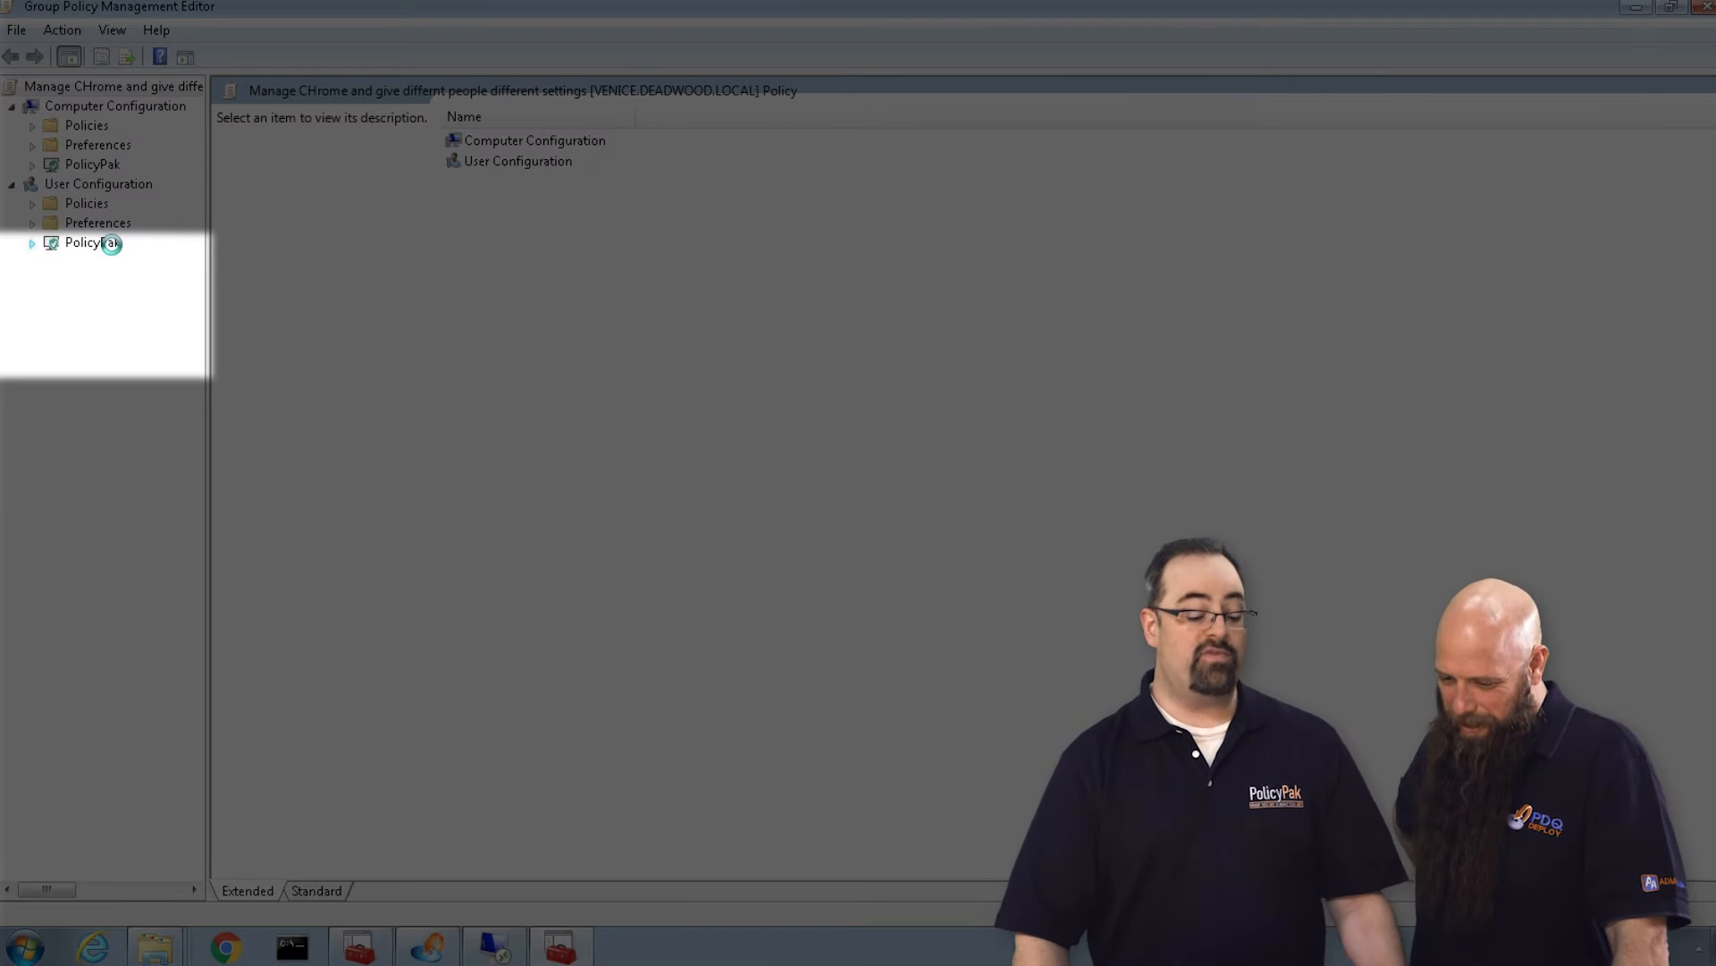
pyautogui.click(113, 260)
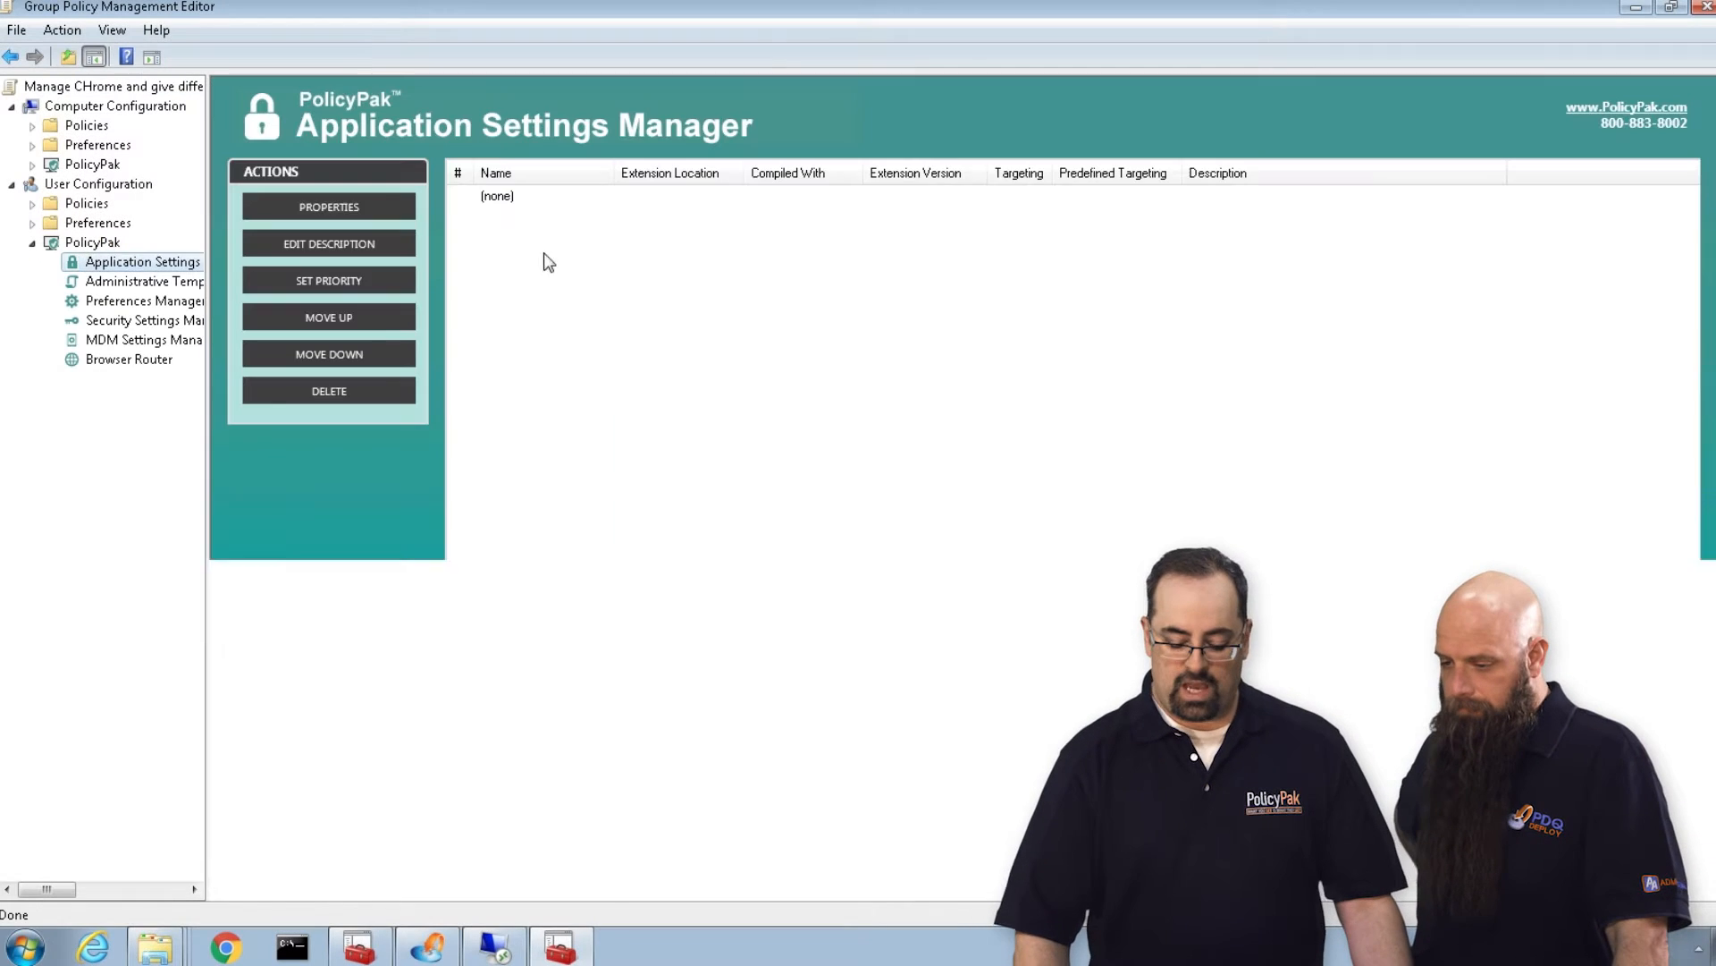
# Add a PolicyPak for Google Chrome 31 entry to the application list.
pyautogui.rightClick(534, 225)
pyautogui.moveTo(549, 234)
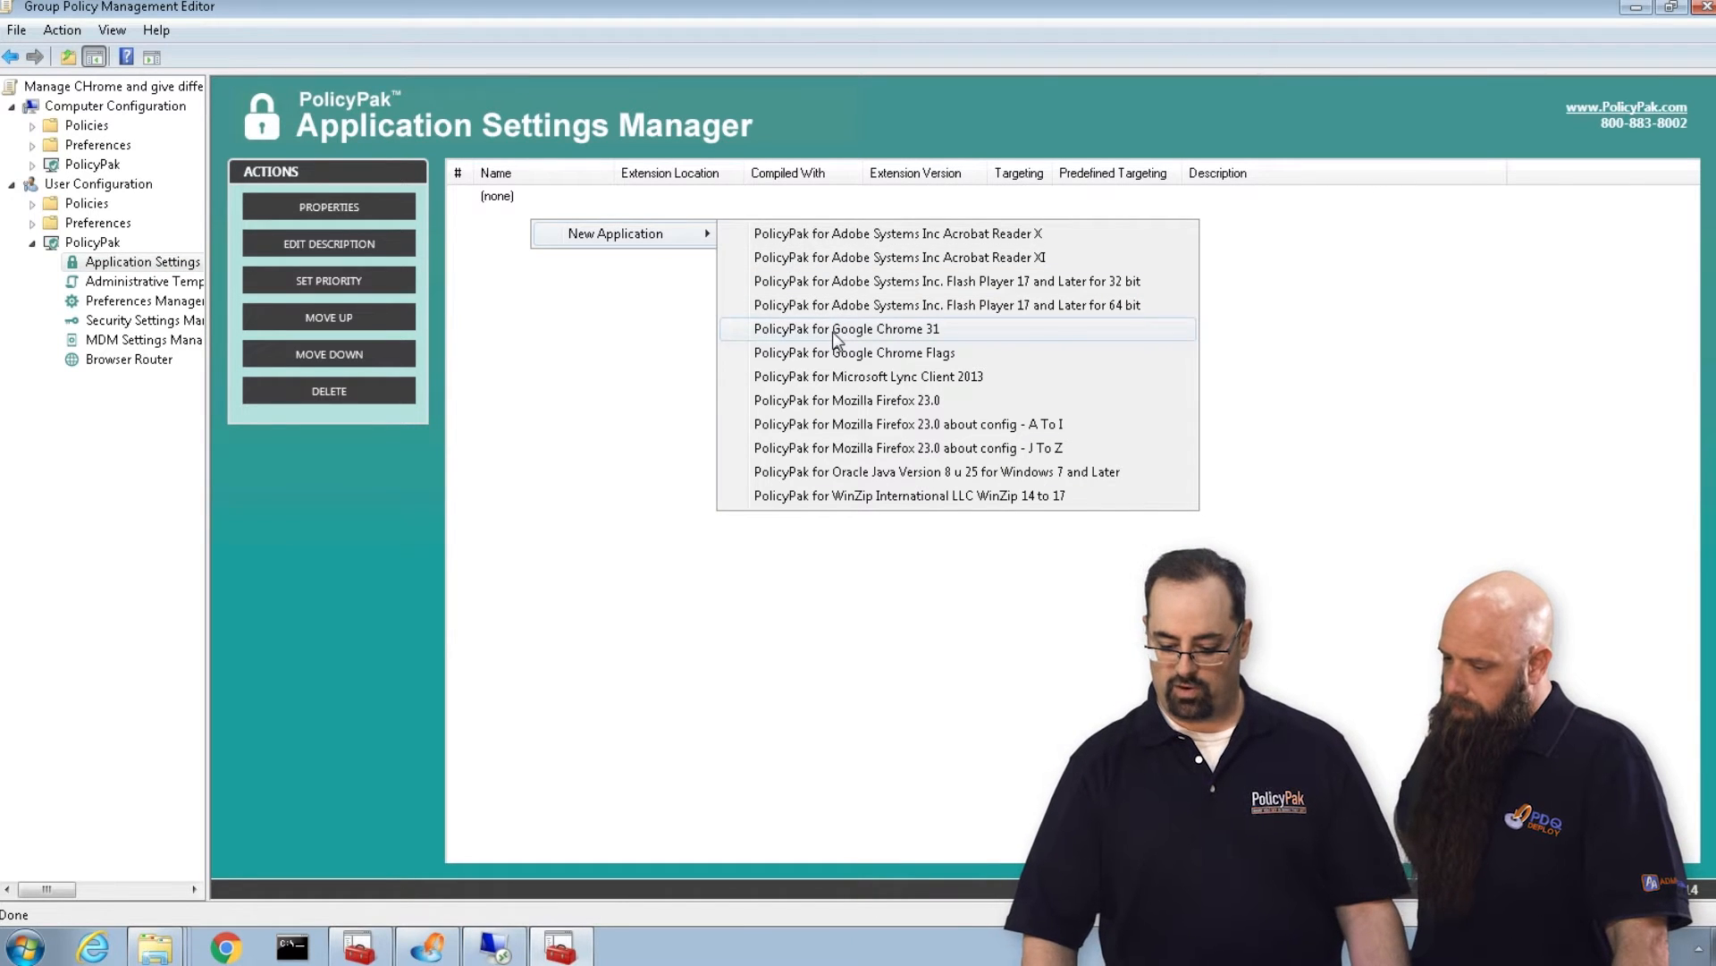
pyautogui.click(833, 330)
pyautogui.click(544, 205)
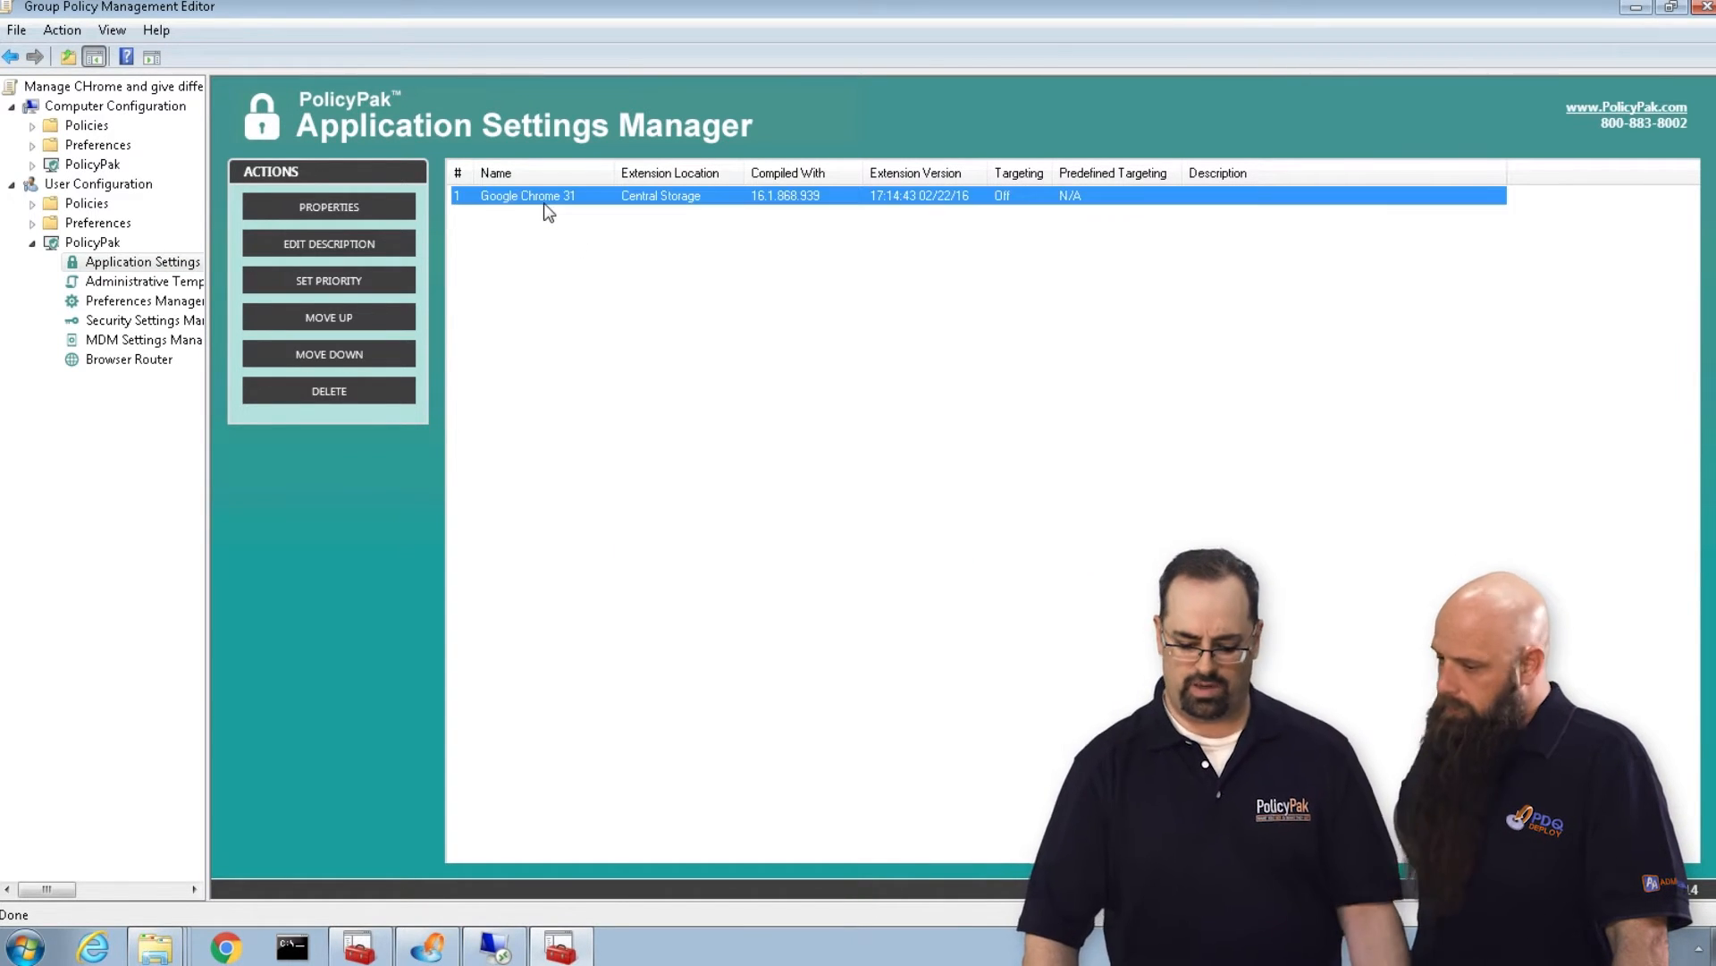
pyautogui.doubleClick(545, 204)
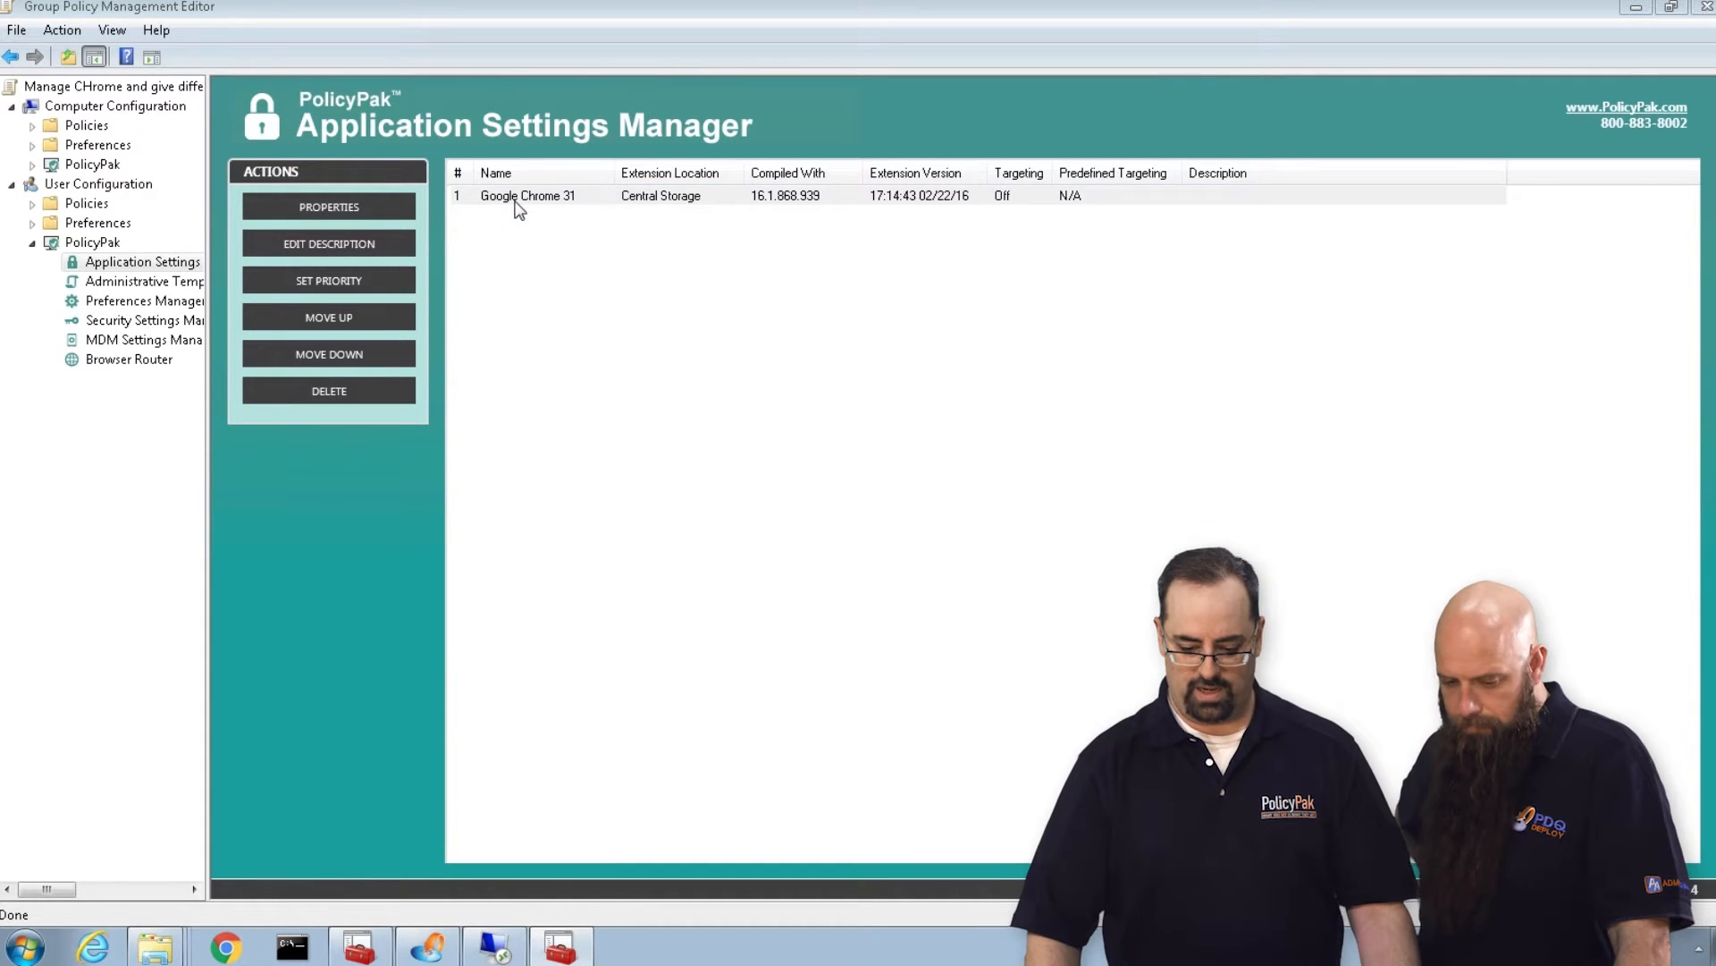
pyautogui.click(228, 171)
pyautogui.moveTo(493, 173); pyautogui.dragTo(296, 152)
pyautogui.write('www.google.com')
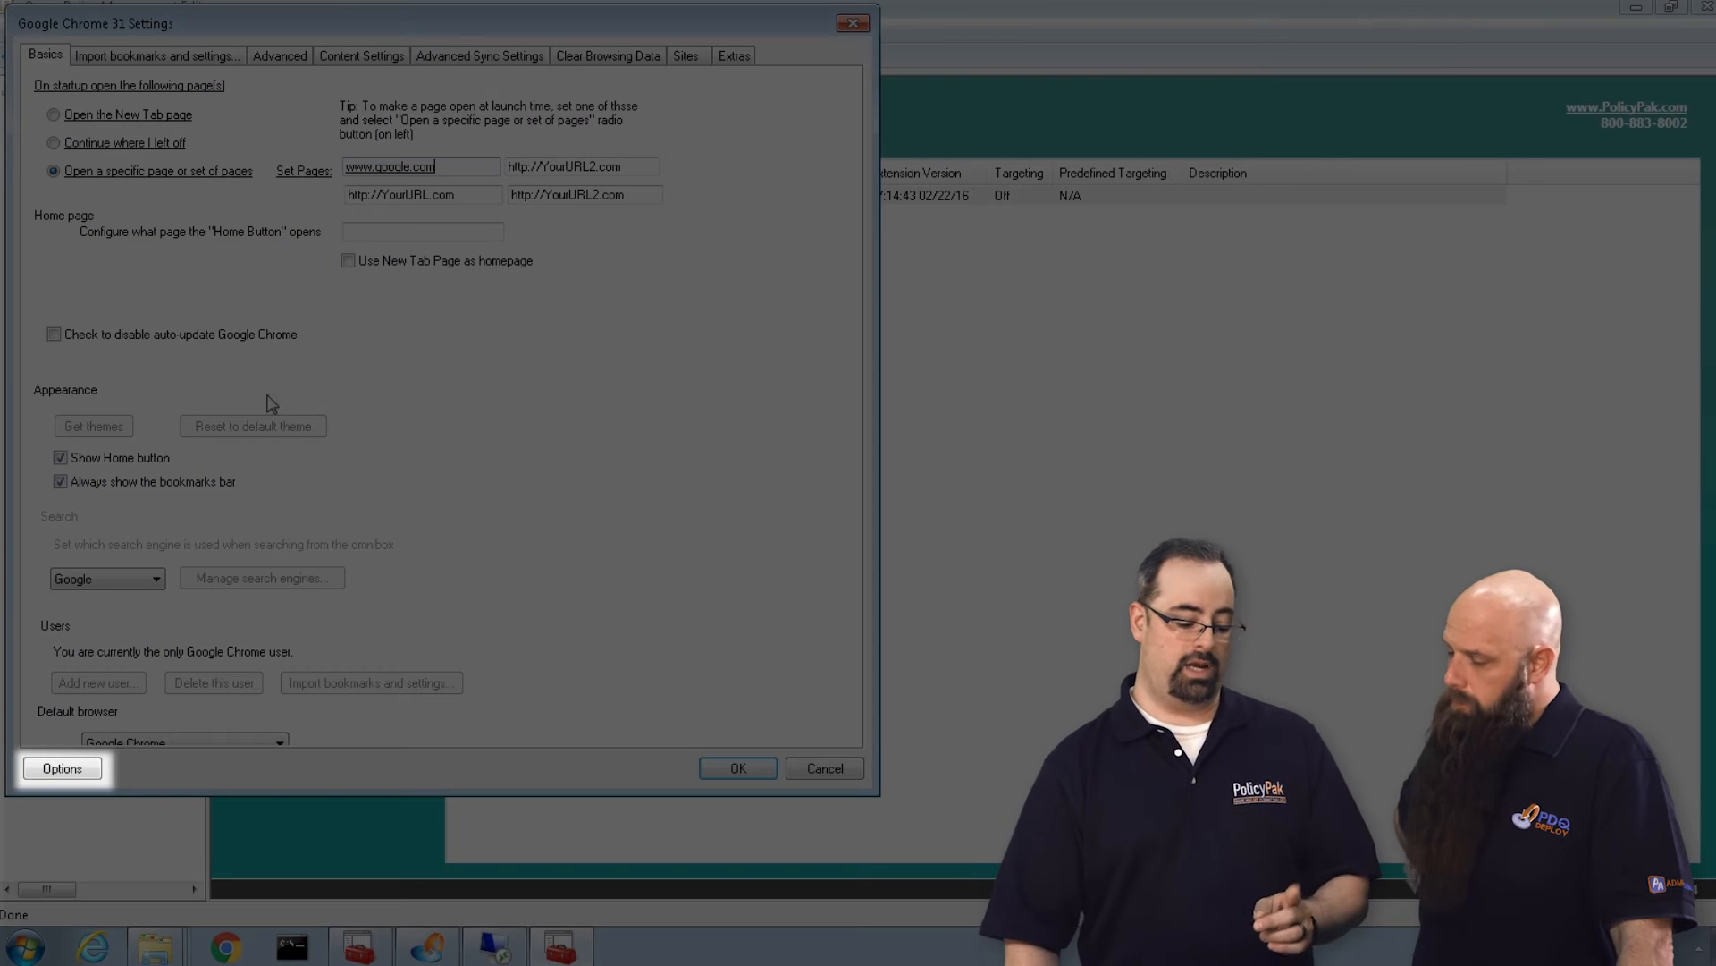
# Add an item-level targeting filter limiting the Chrome entry to users in security group DEADWOOD\group1, and save the entry.
pyautogui.click(55, 769)
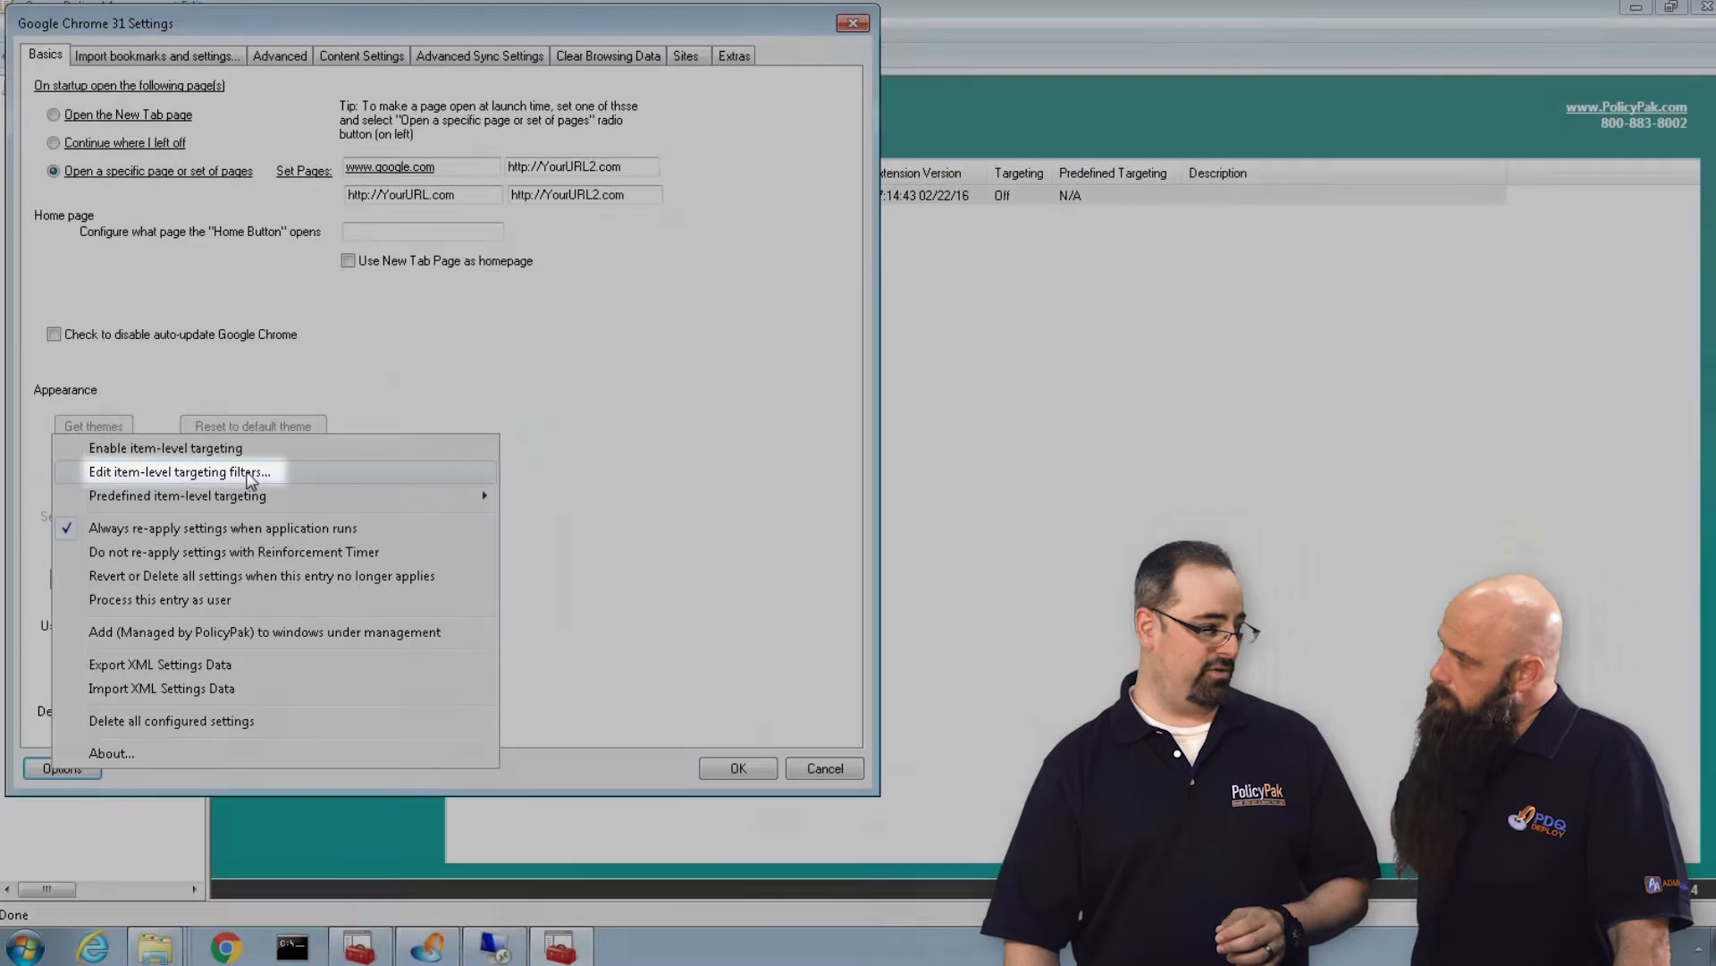
pyautogui.click(248, 474)
pyautogui.click(304, 278)
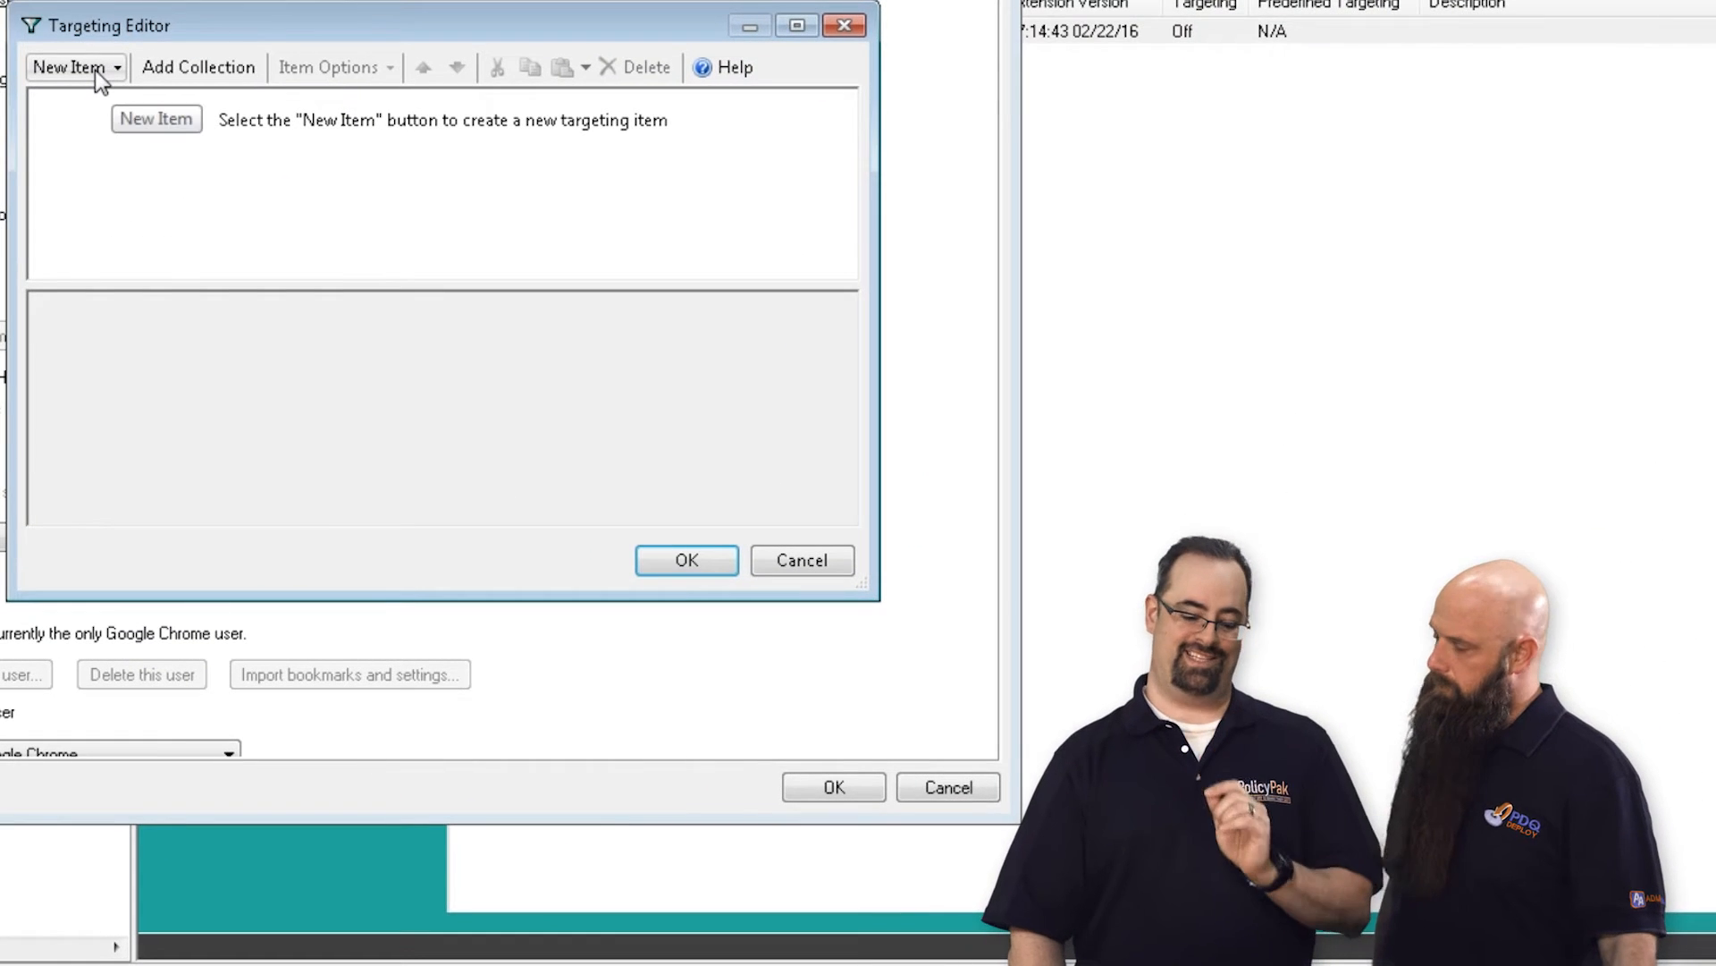
pyautogui.click(94, 70)
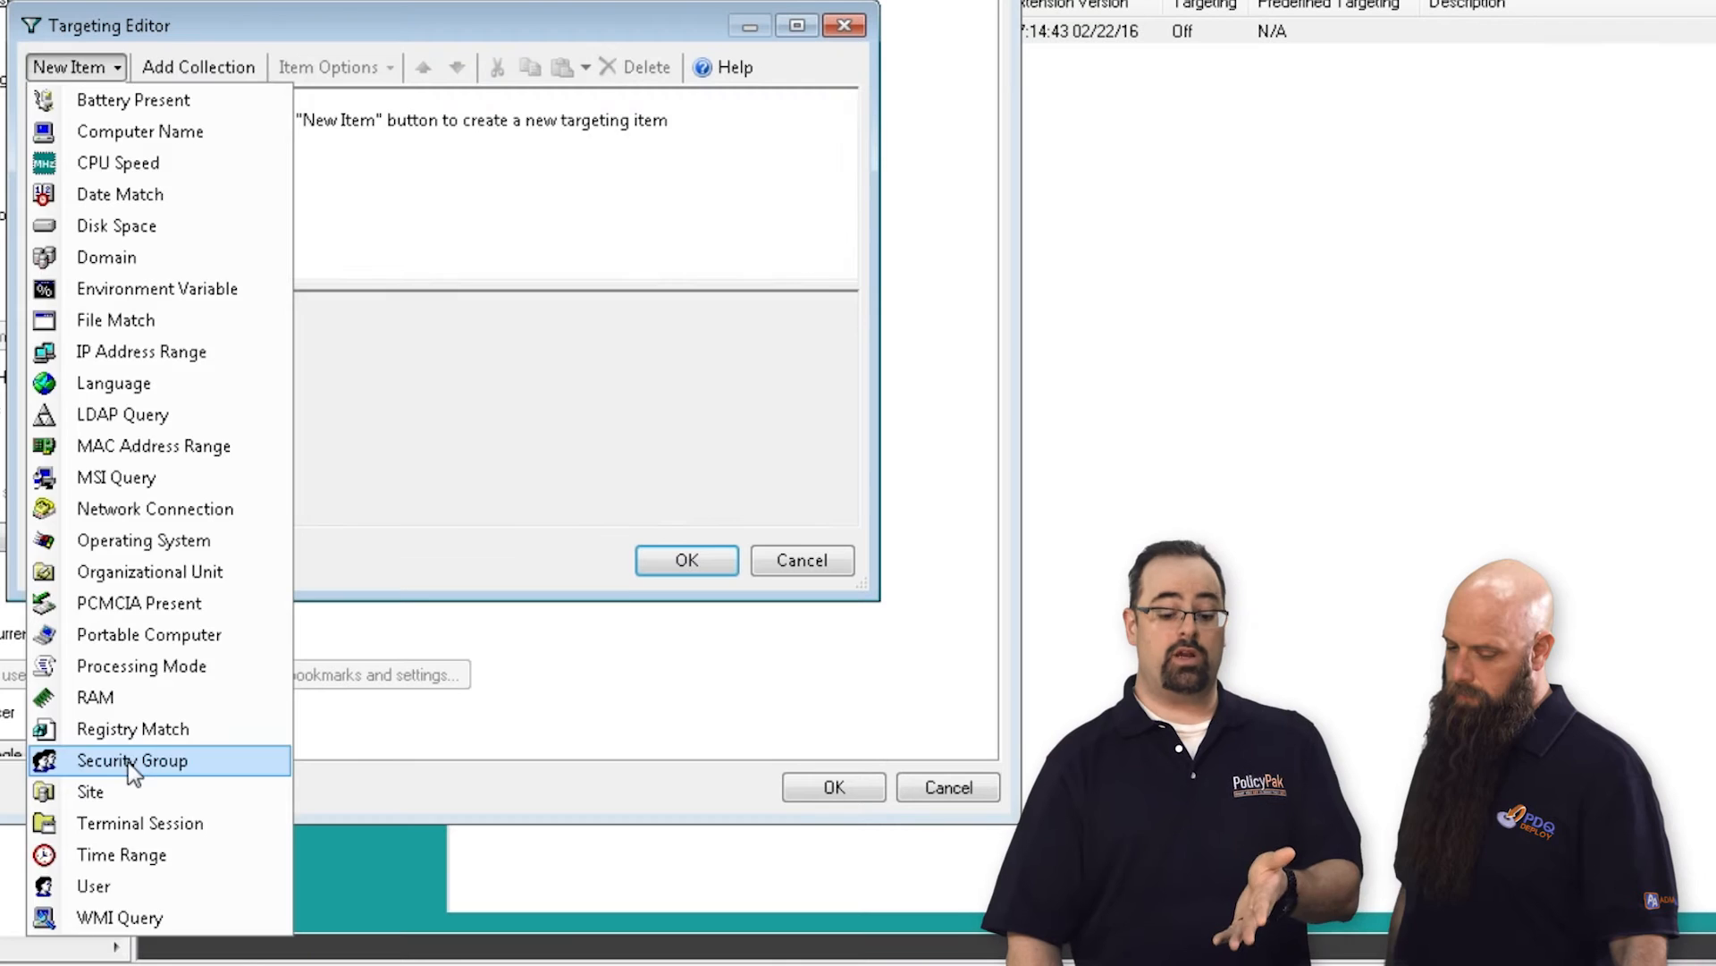
pyautogui.click(127, 762)
pyautogui.click(745, 330)
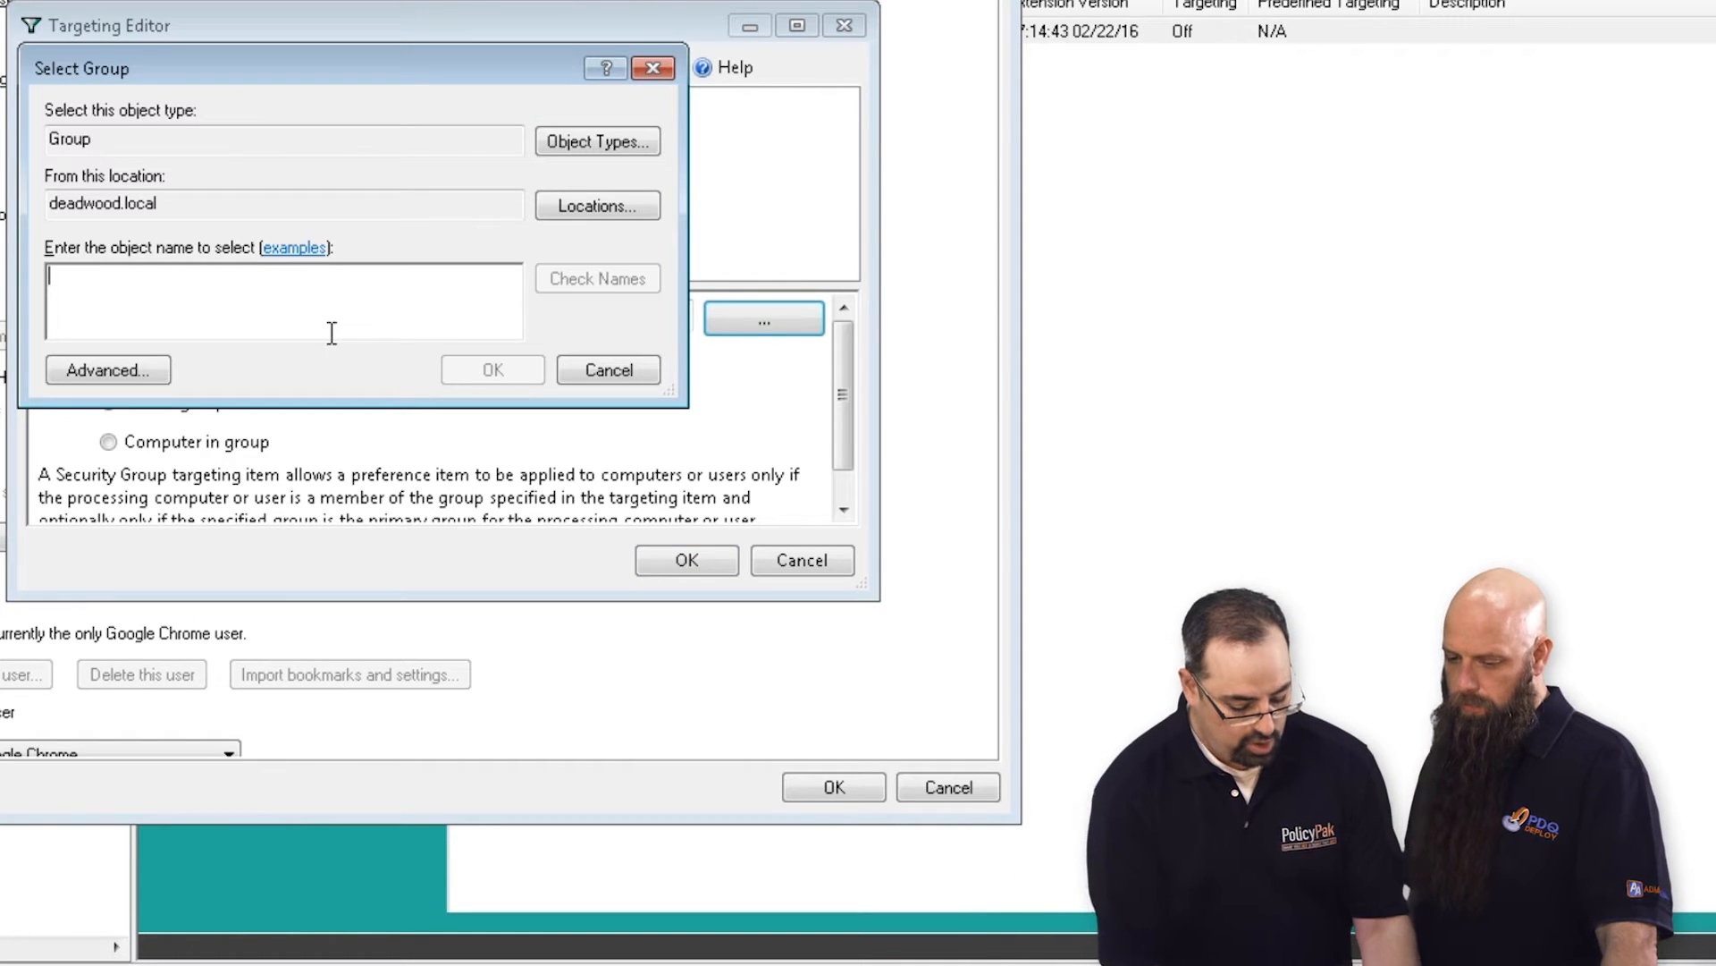
pyautogui.write('go')
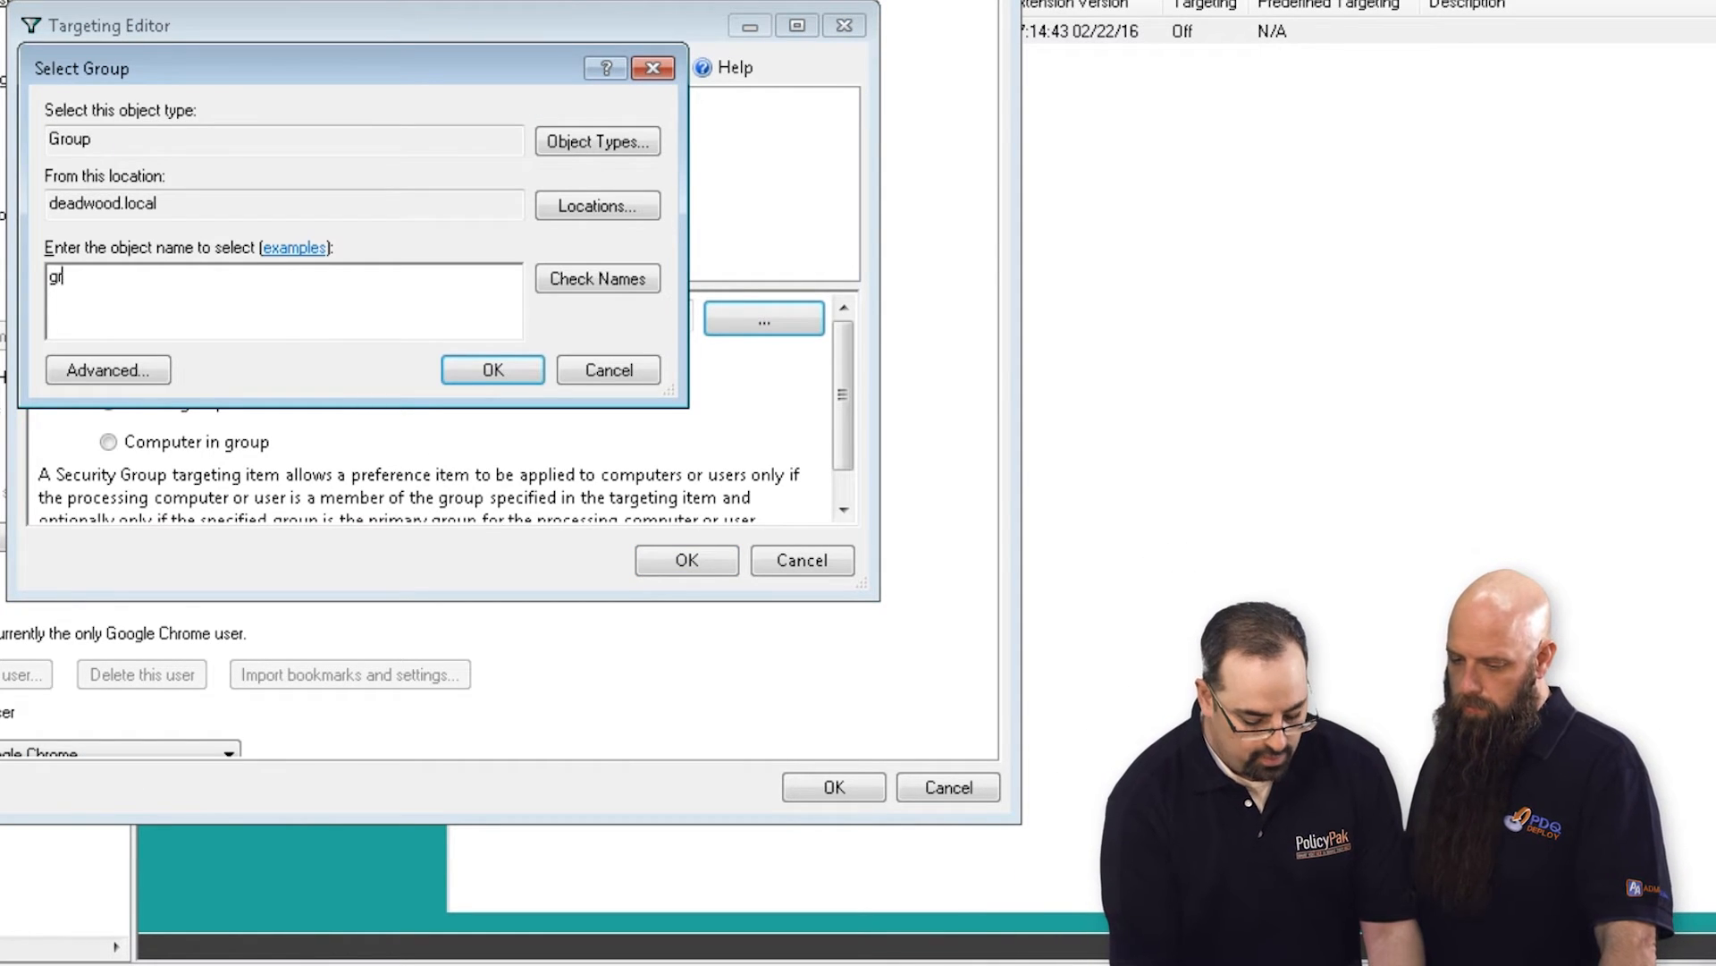
pyautogui.write('oup1')
pyautogui.press('Return')
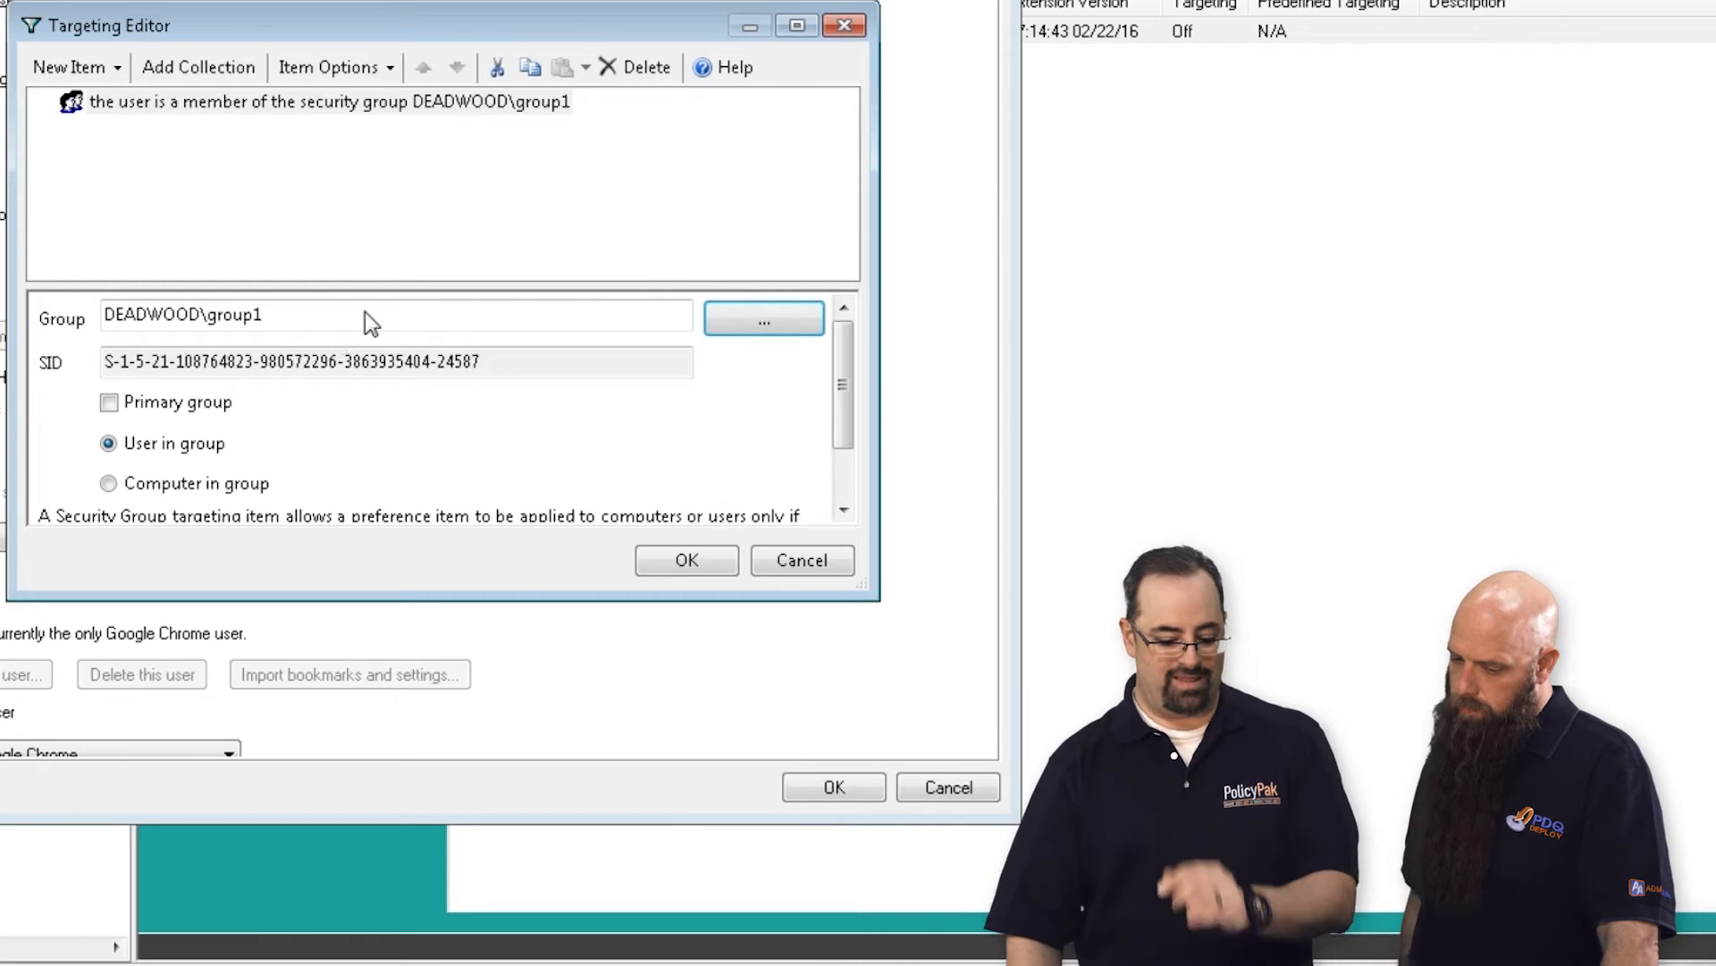
pyautogui.click(684, 561)
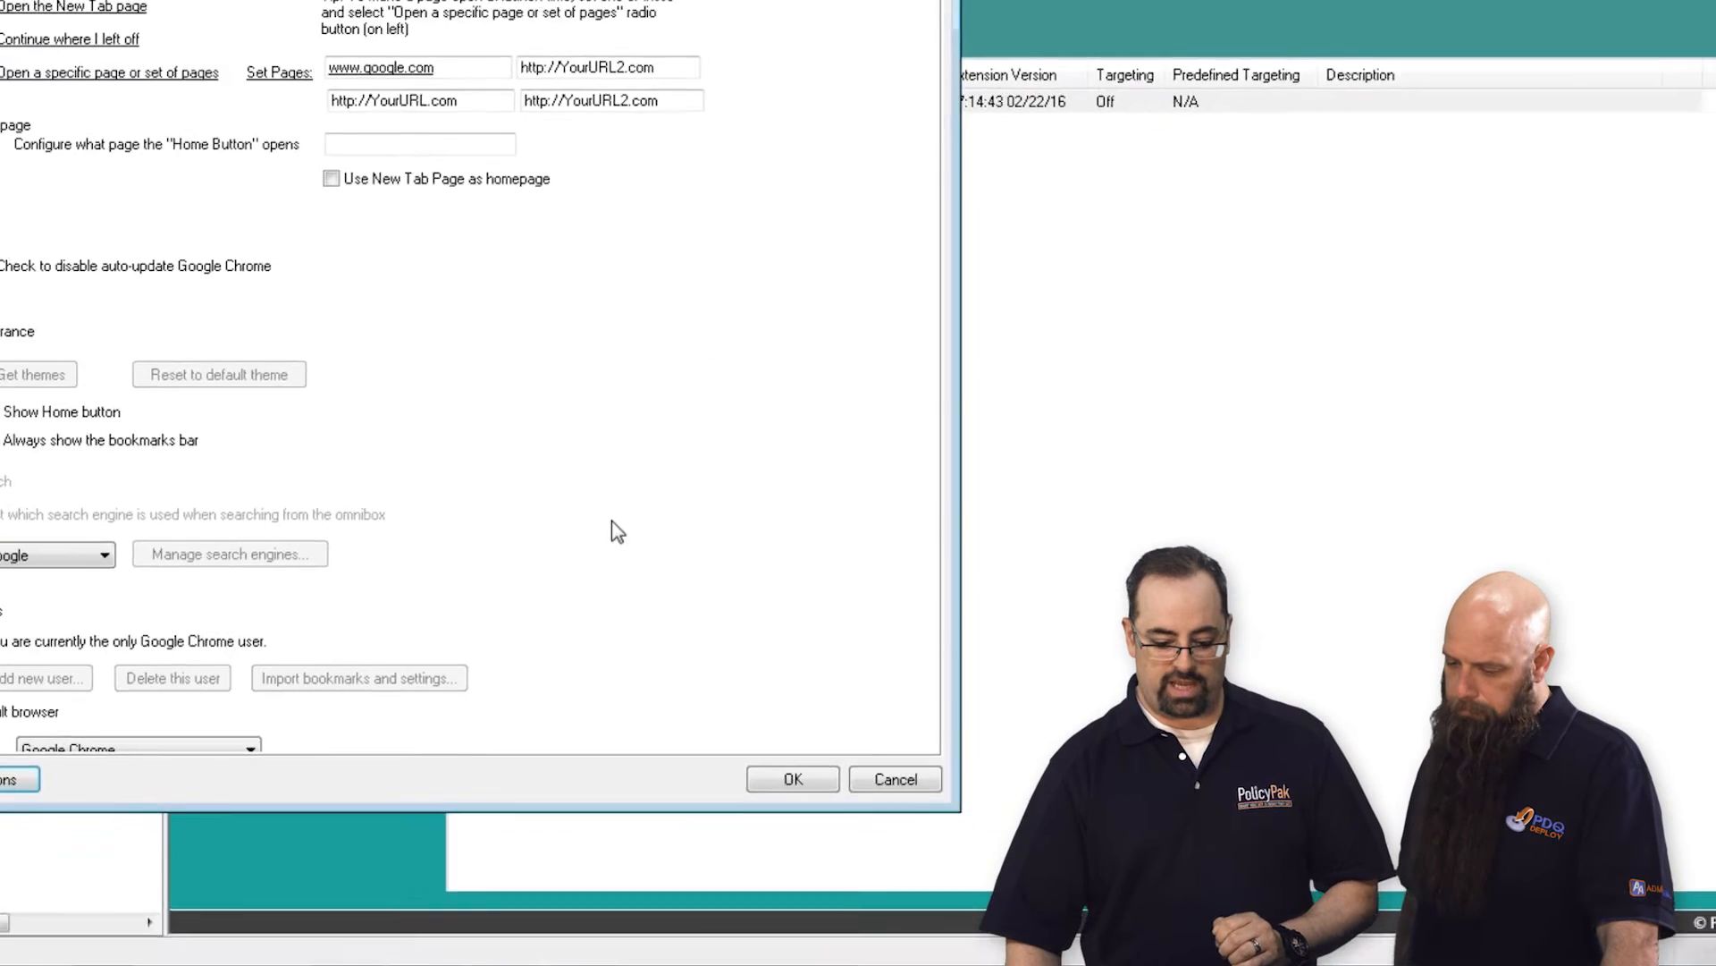
pyautogui.click(724, 769)
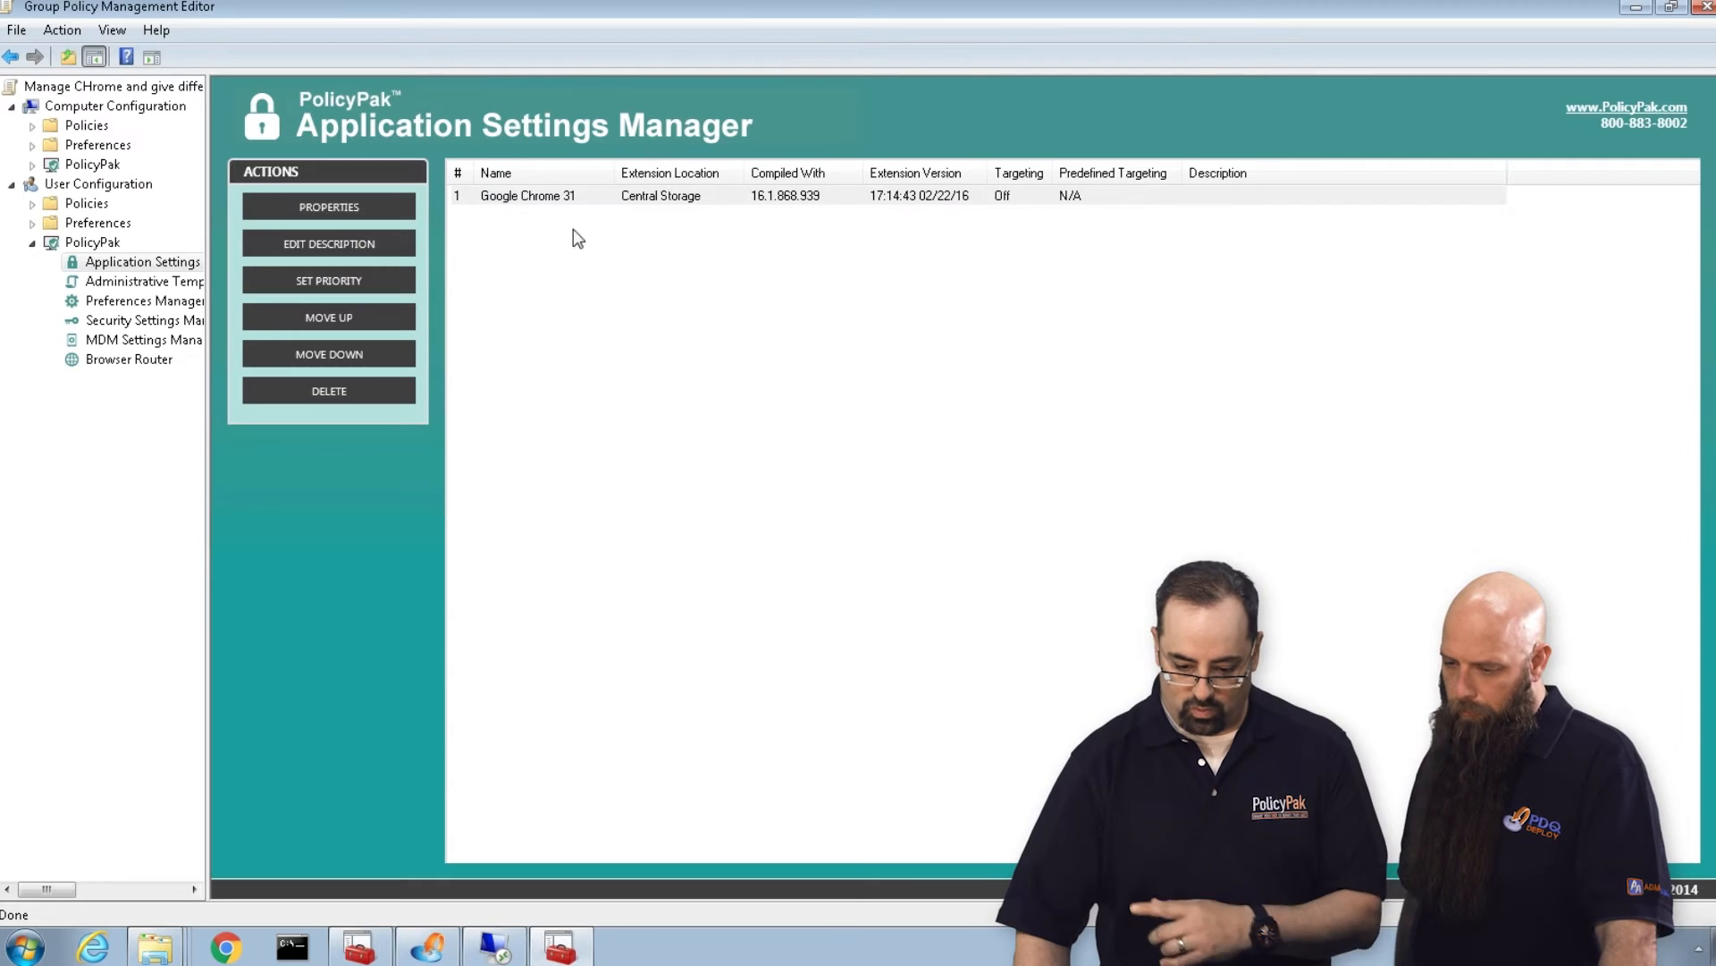
# Set the Google Chrome 31 entry's description to "when in Group1".
pyautogui.rightClick(522, 195)
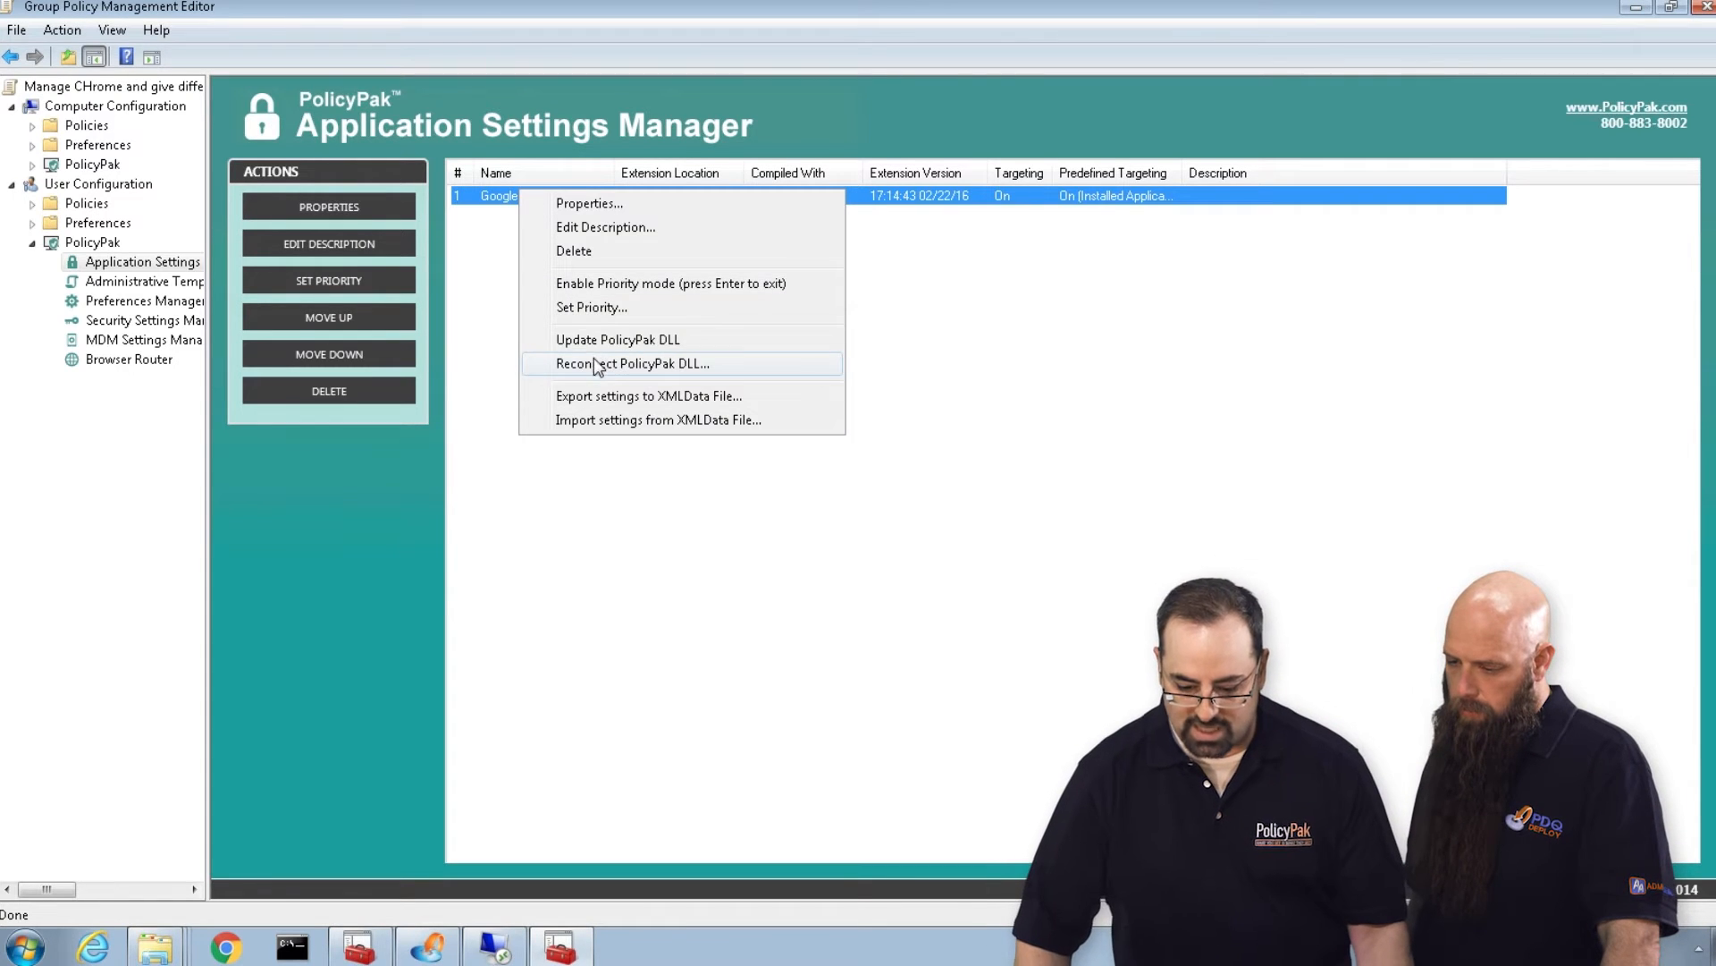
pyautogui.click(590, 224)
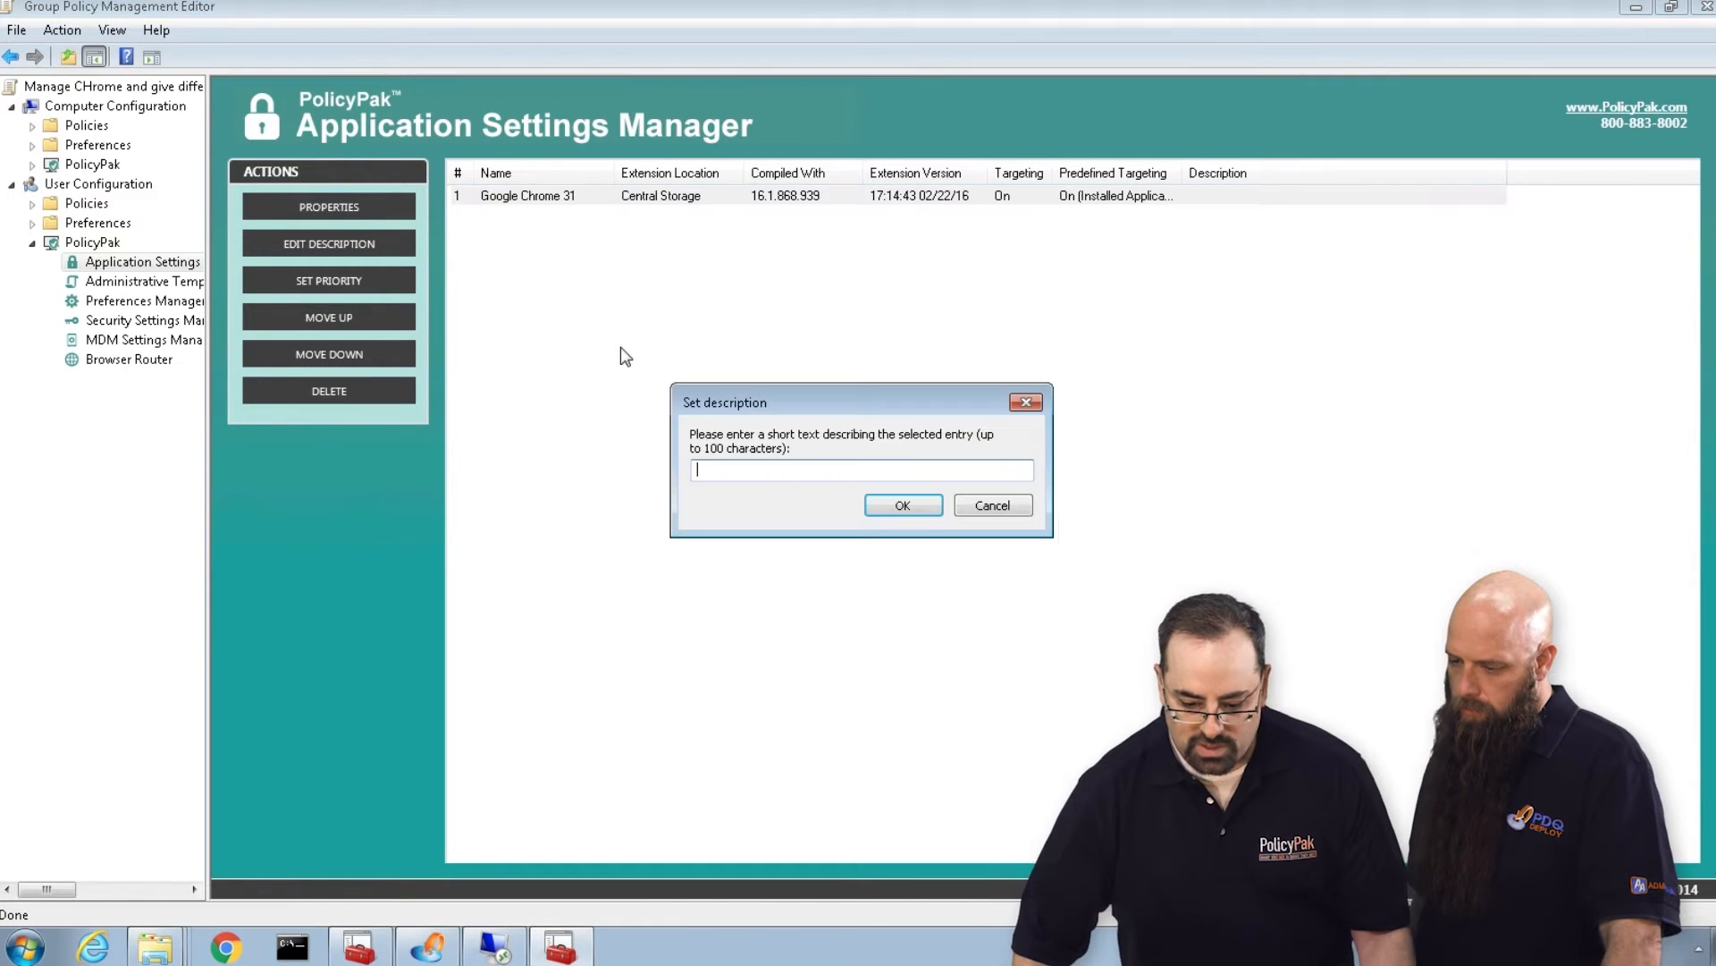
pyautogui.write('when in Group1')
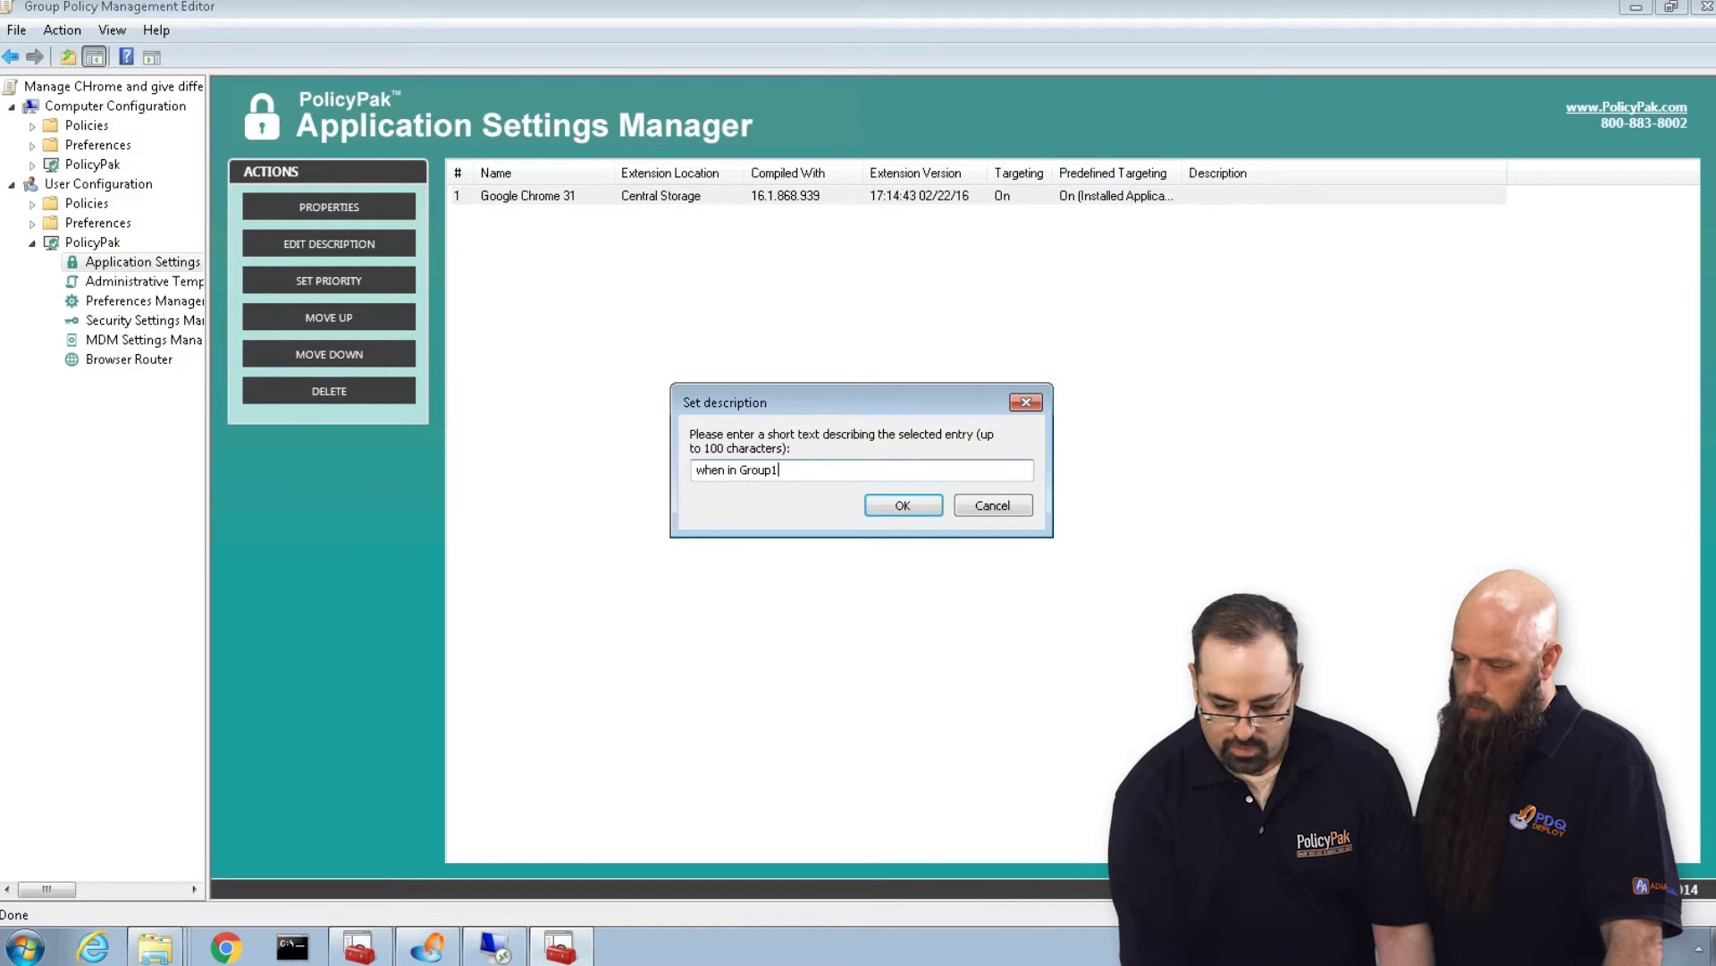
pyautogui.press('Return')
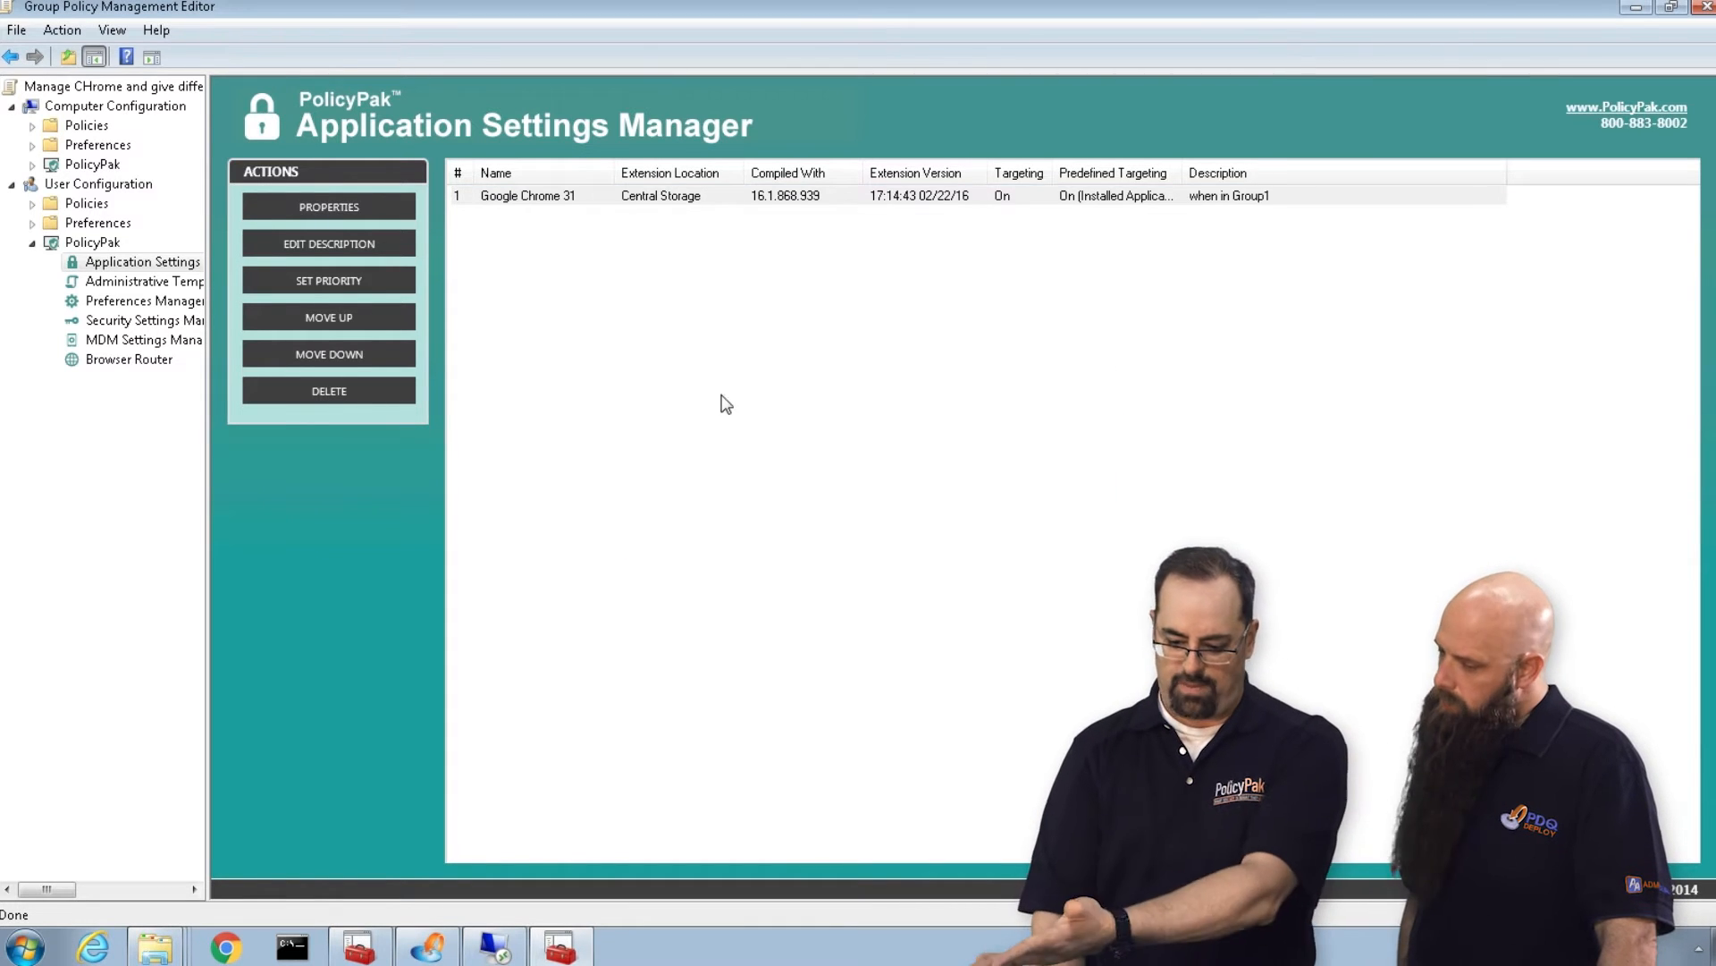
# Add a second PolicyPak for Google Chrome 31 entry to the application list.
pyautogui.rightClick(480, 202)
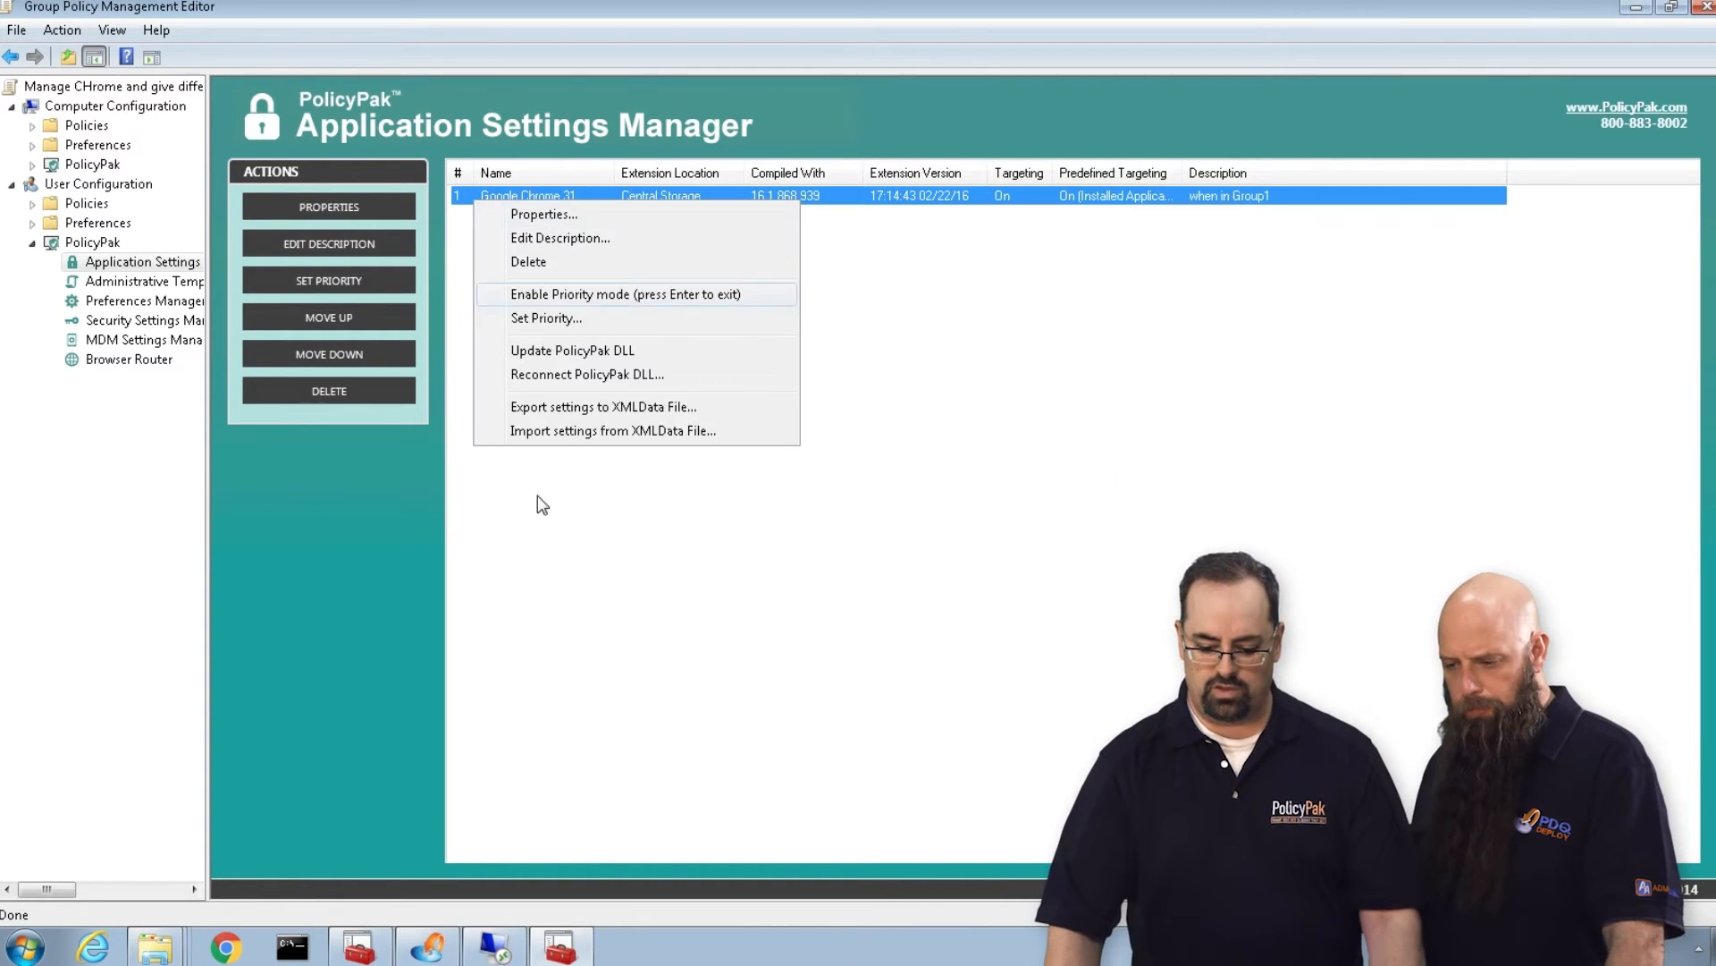
pyautogui.click(491, 320)
pyautogui.rightClick(504, 252)
pyautogui.moveTo(550, 266)
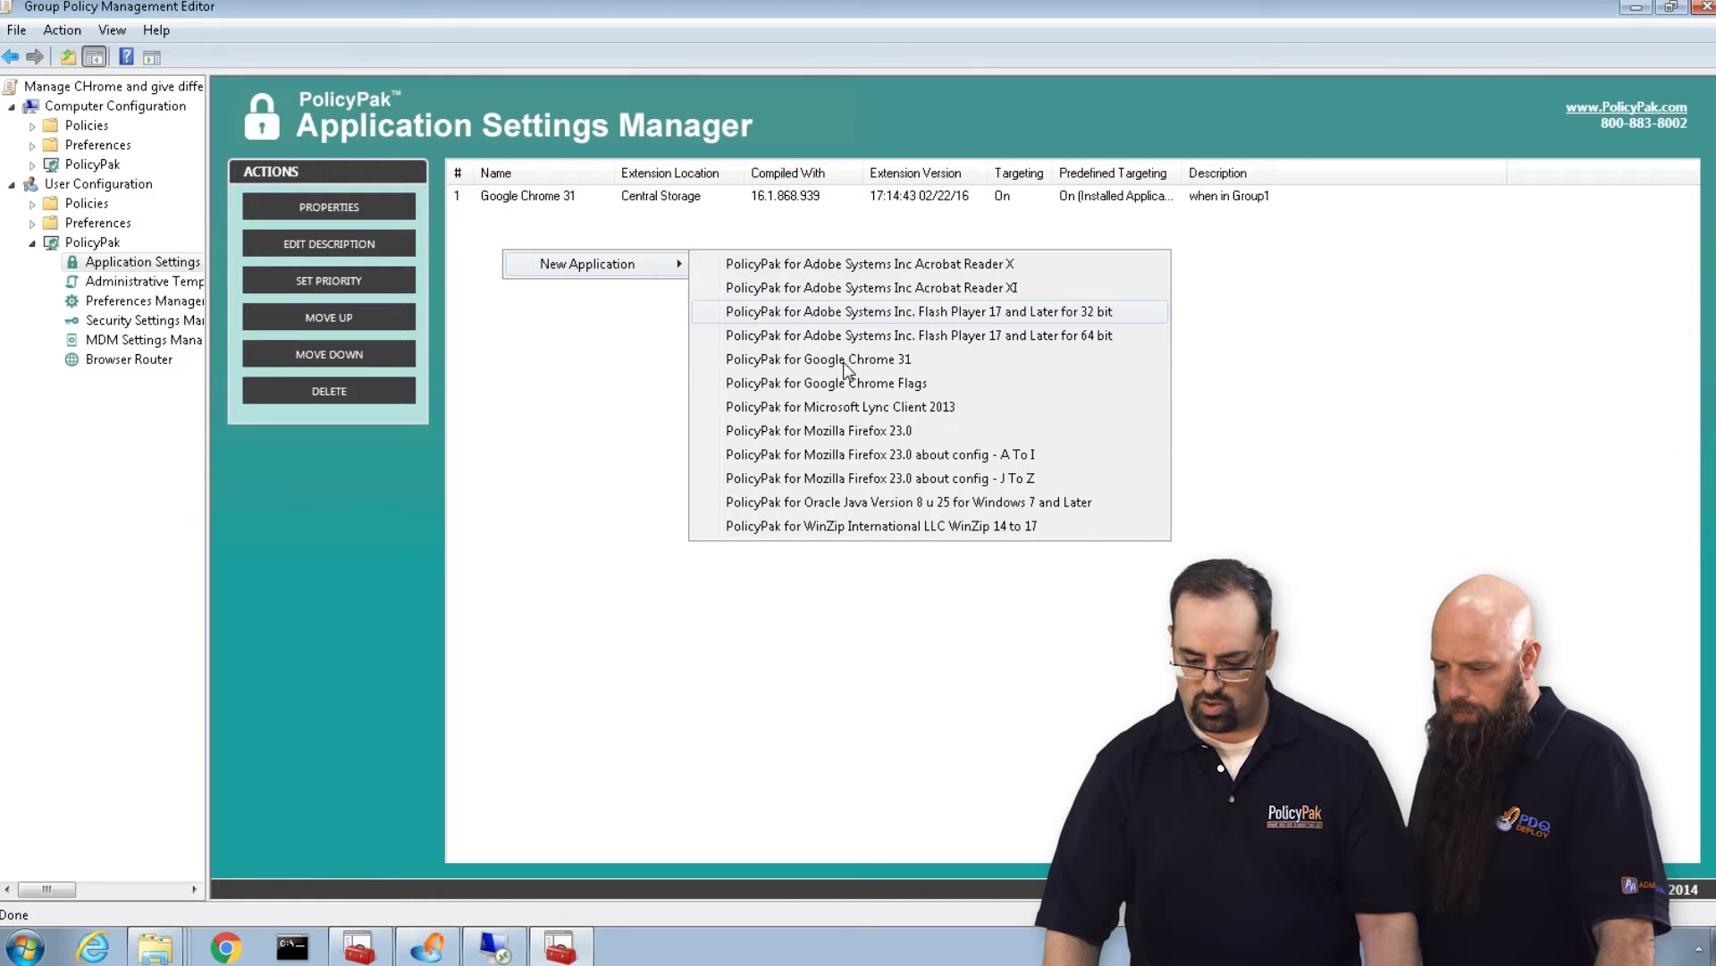
pyautogui.click(787, 359)
pyautogui.click(912, 562)
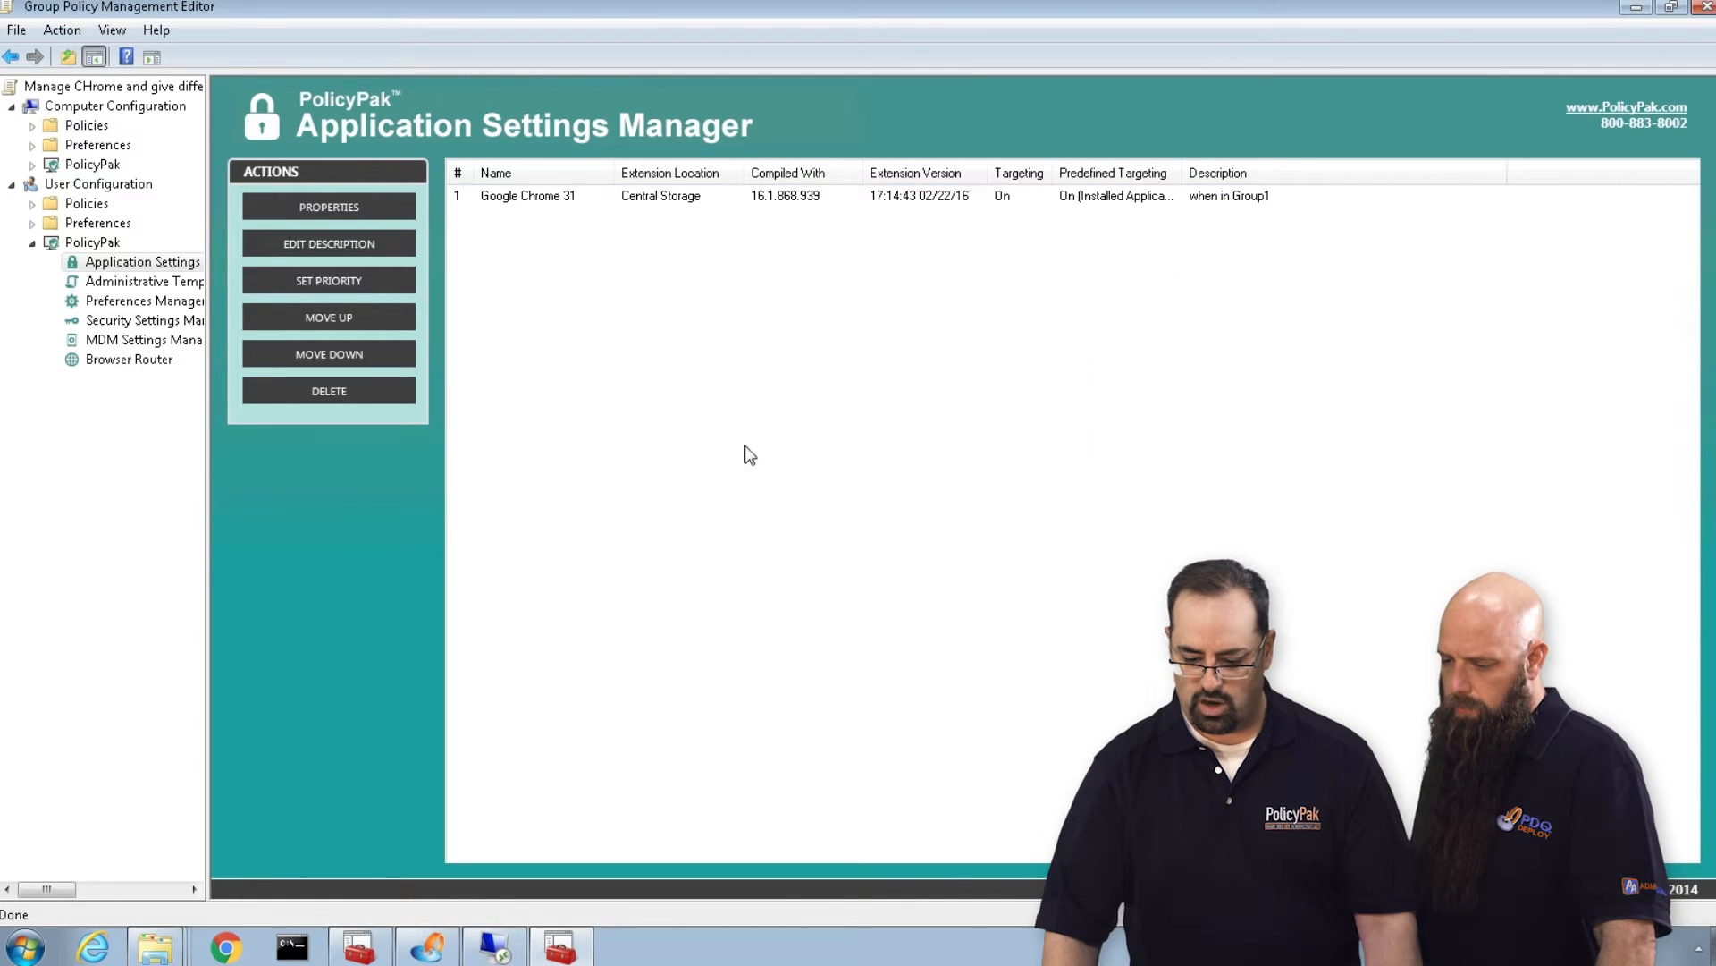
pyautogui.click(550, 221)
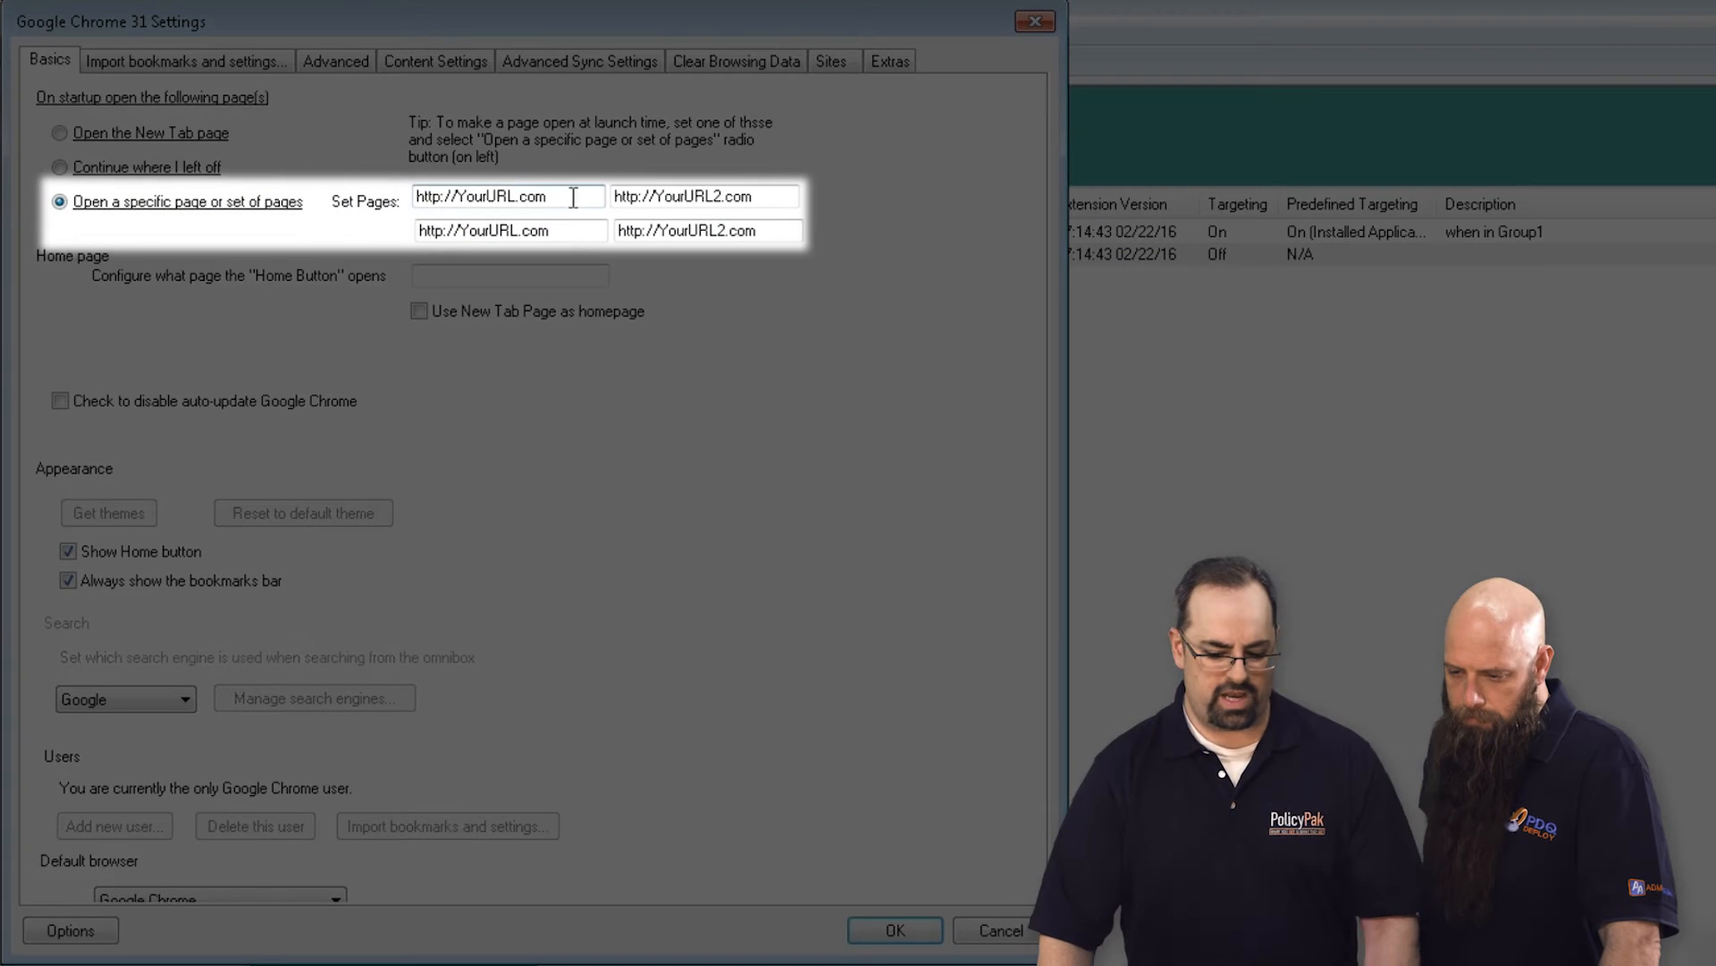
pyautogui.moveTo(573, 197); pyautogui.dragTo(370, 197)
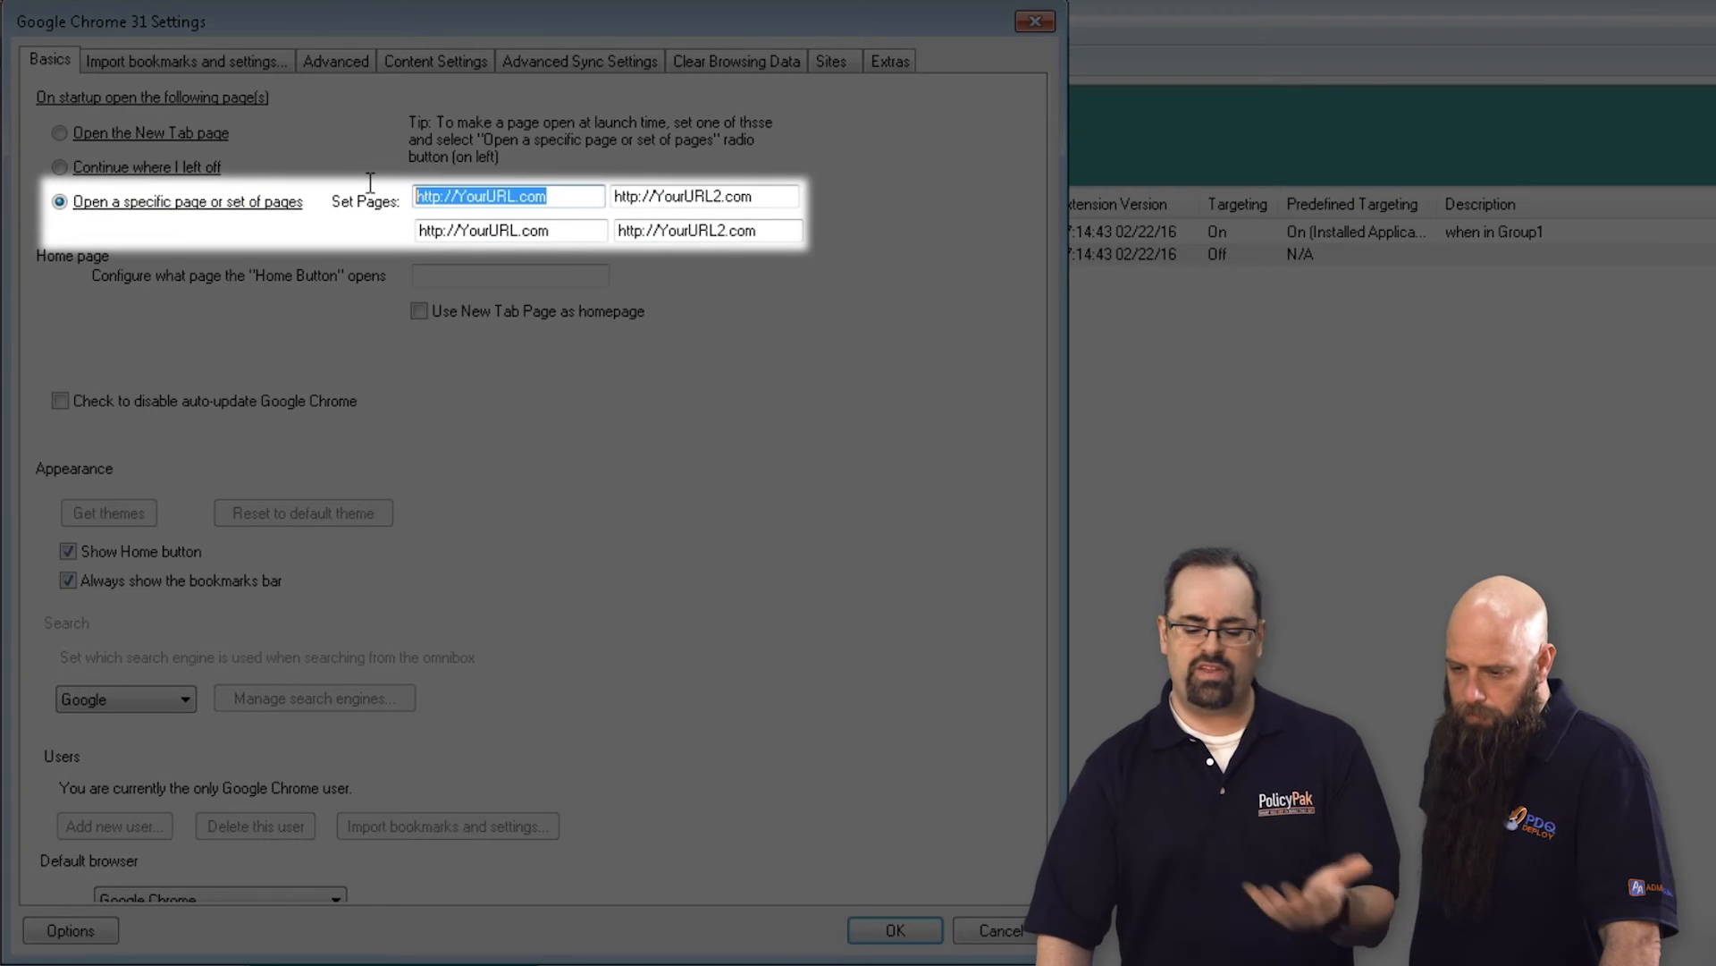
pyautogui.write('www')
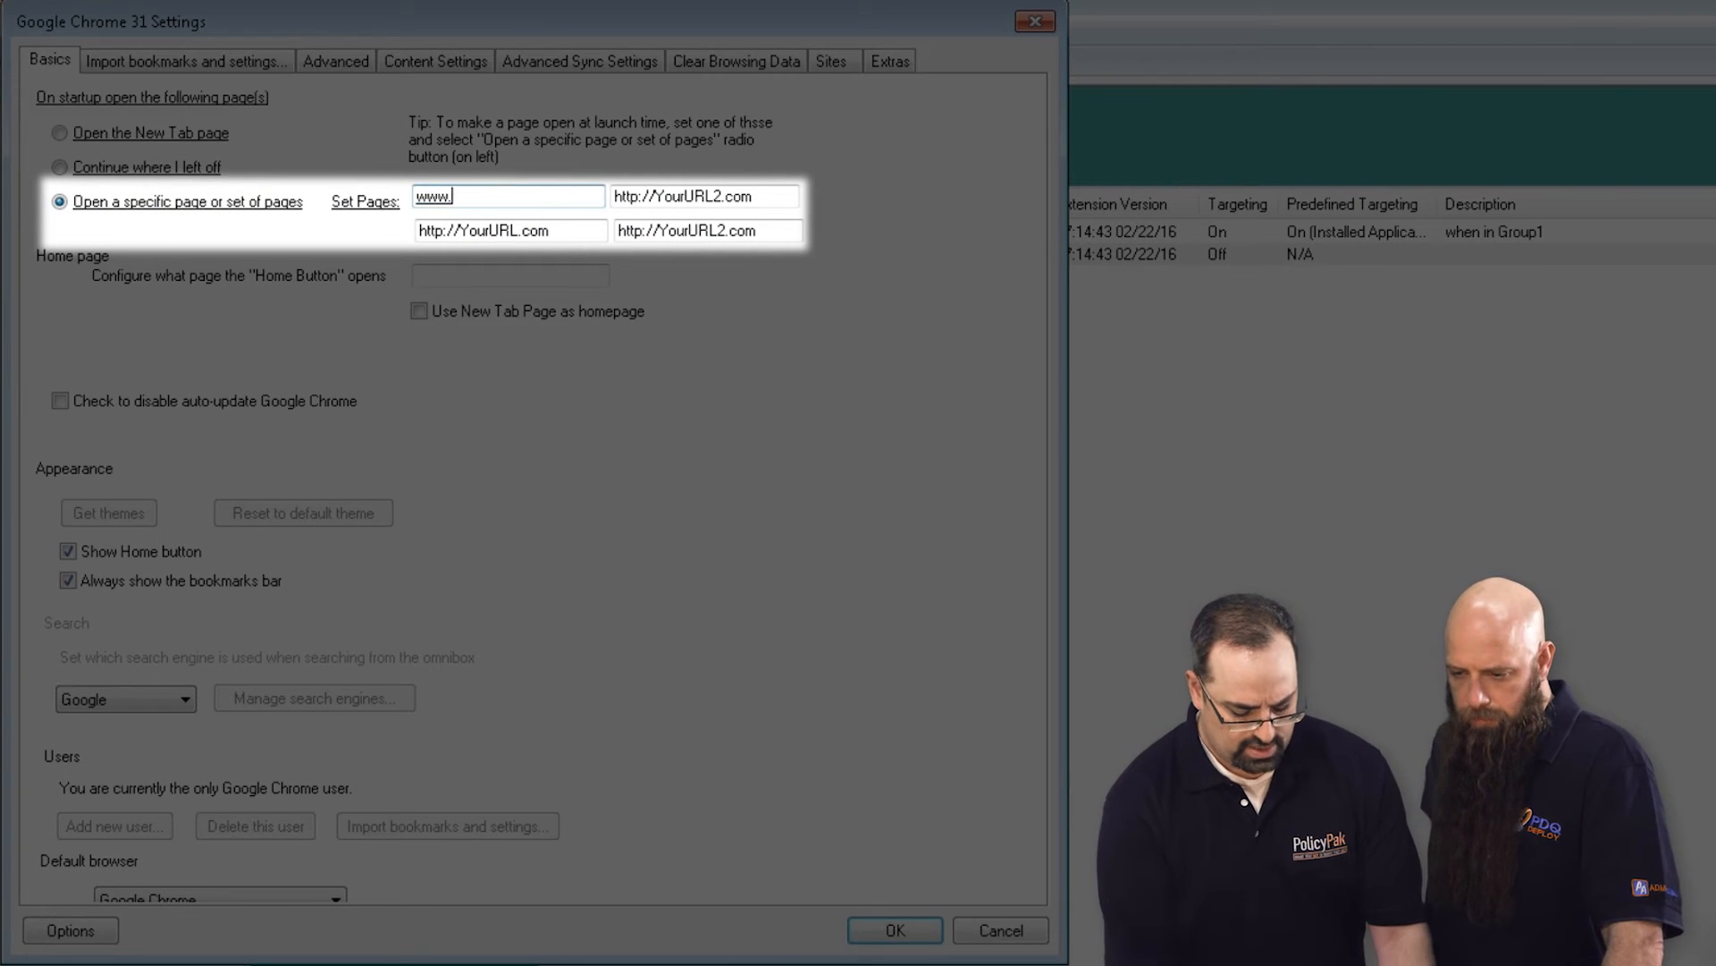
pyautogui.write('.policypak.comn')
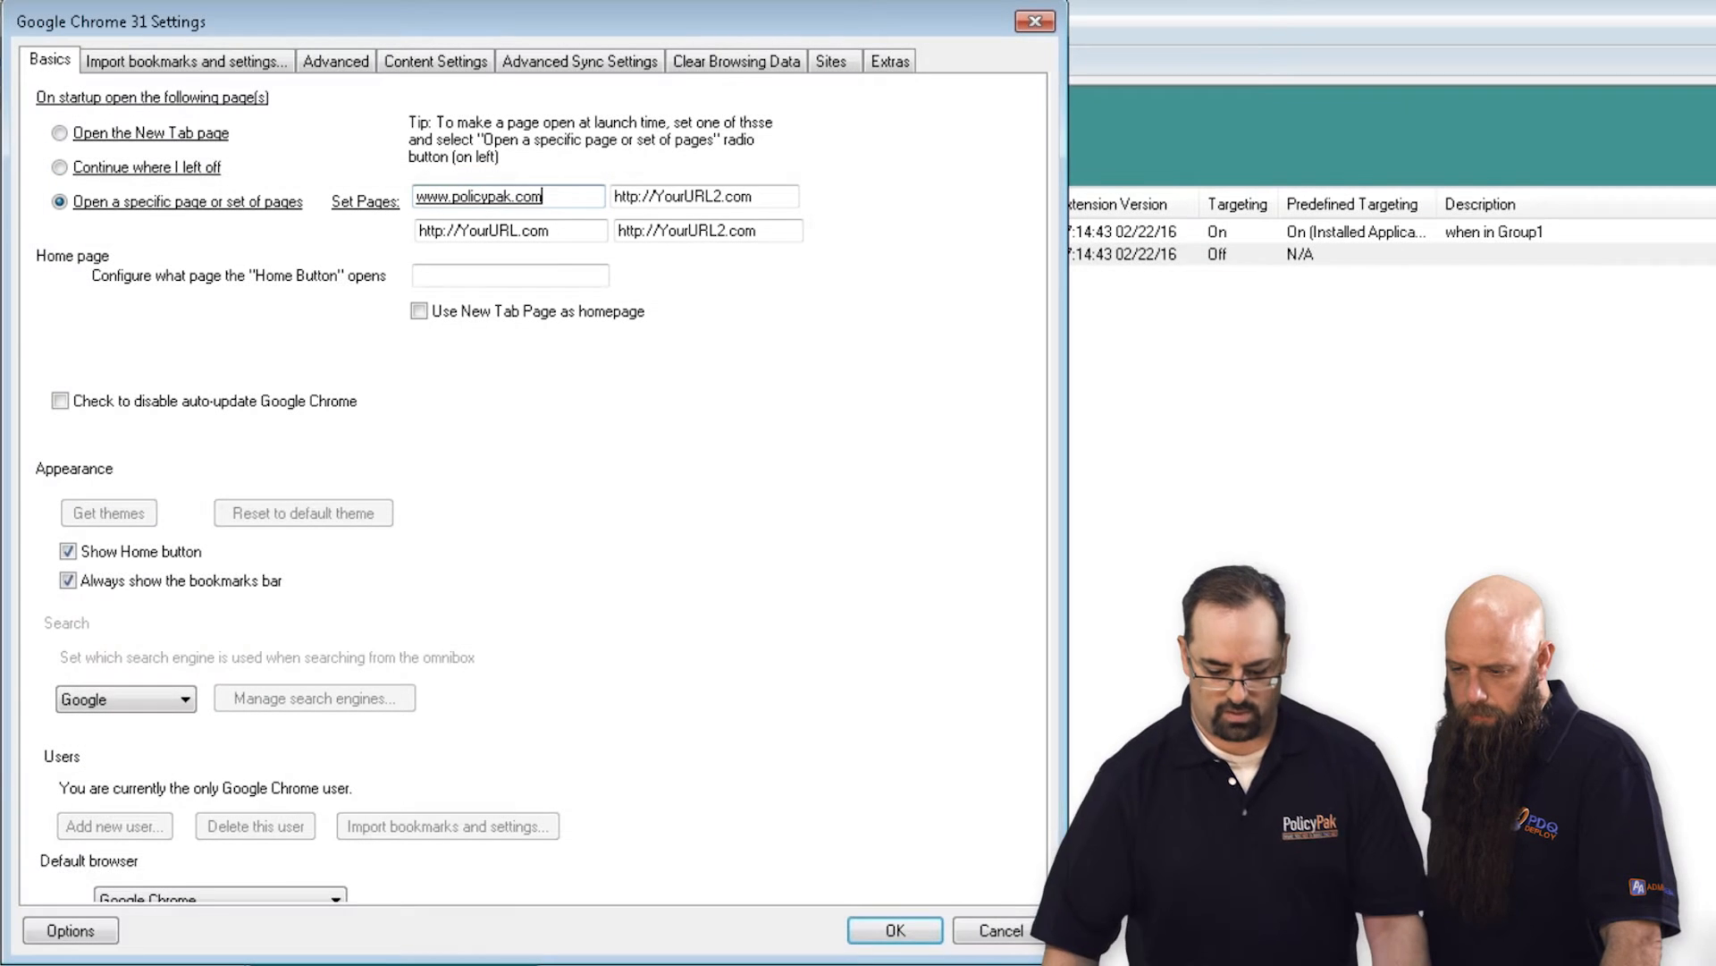
# Add an item-level targeting filter limiting the second Chrome entry to users in security group DEADWOOD\group2, and save the entry.
pyautogui.click(107, 930)
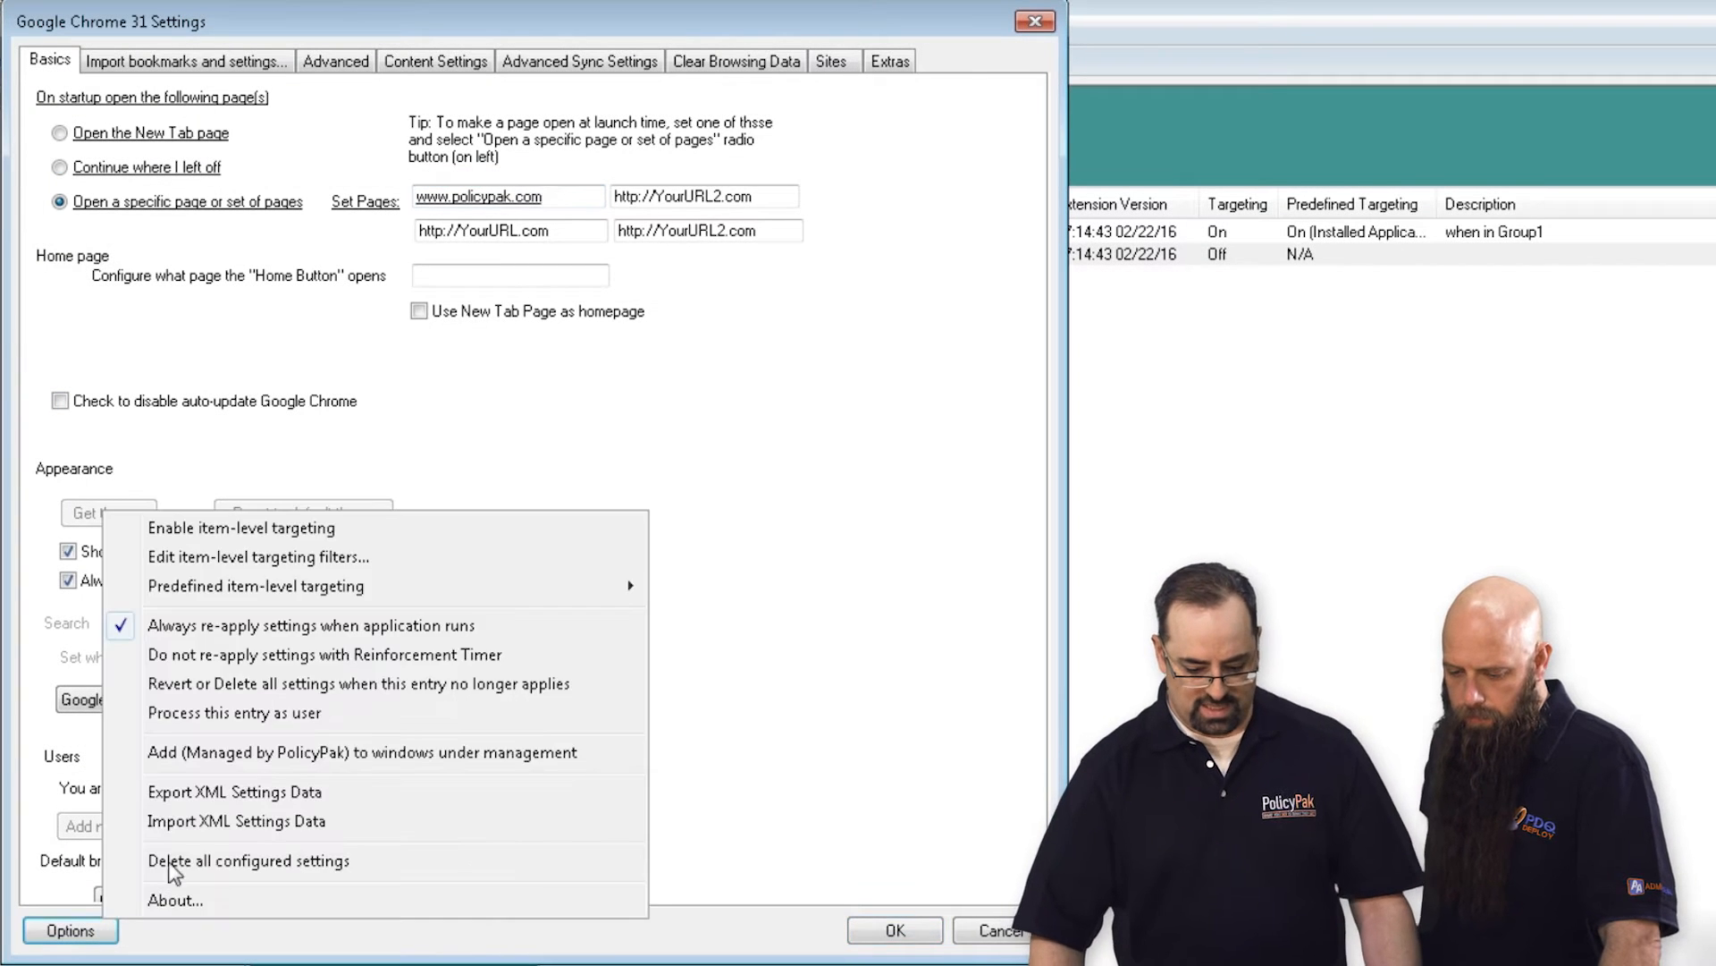
pyautogui.click(297, 558)
pyautogui.click(385, 330)
pyautogui.click(176, 265)
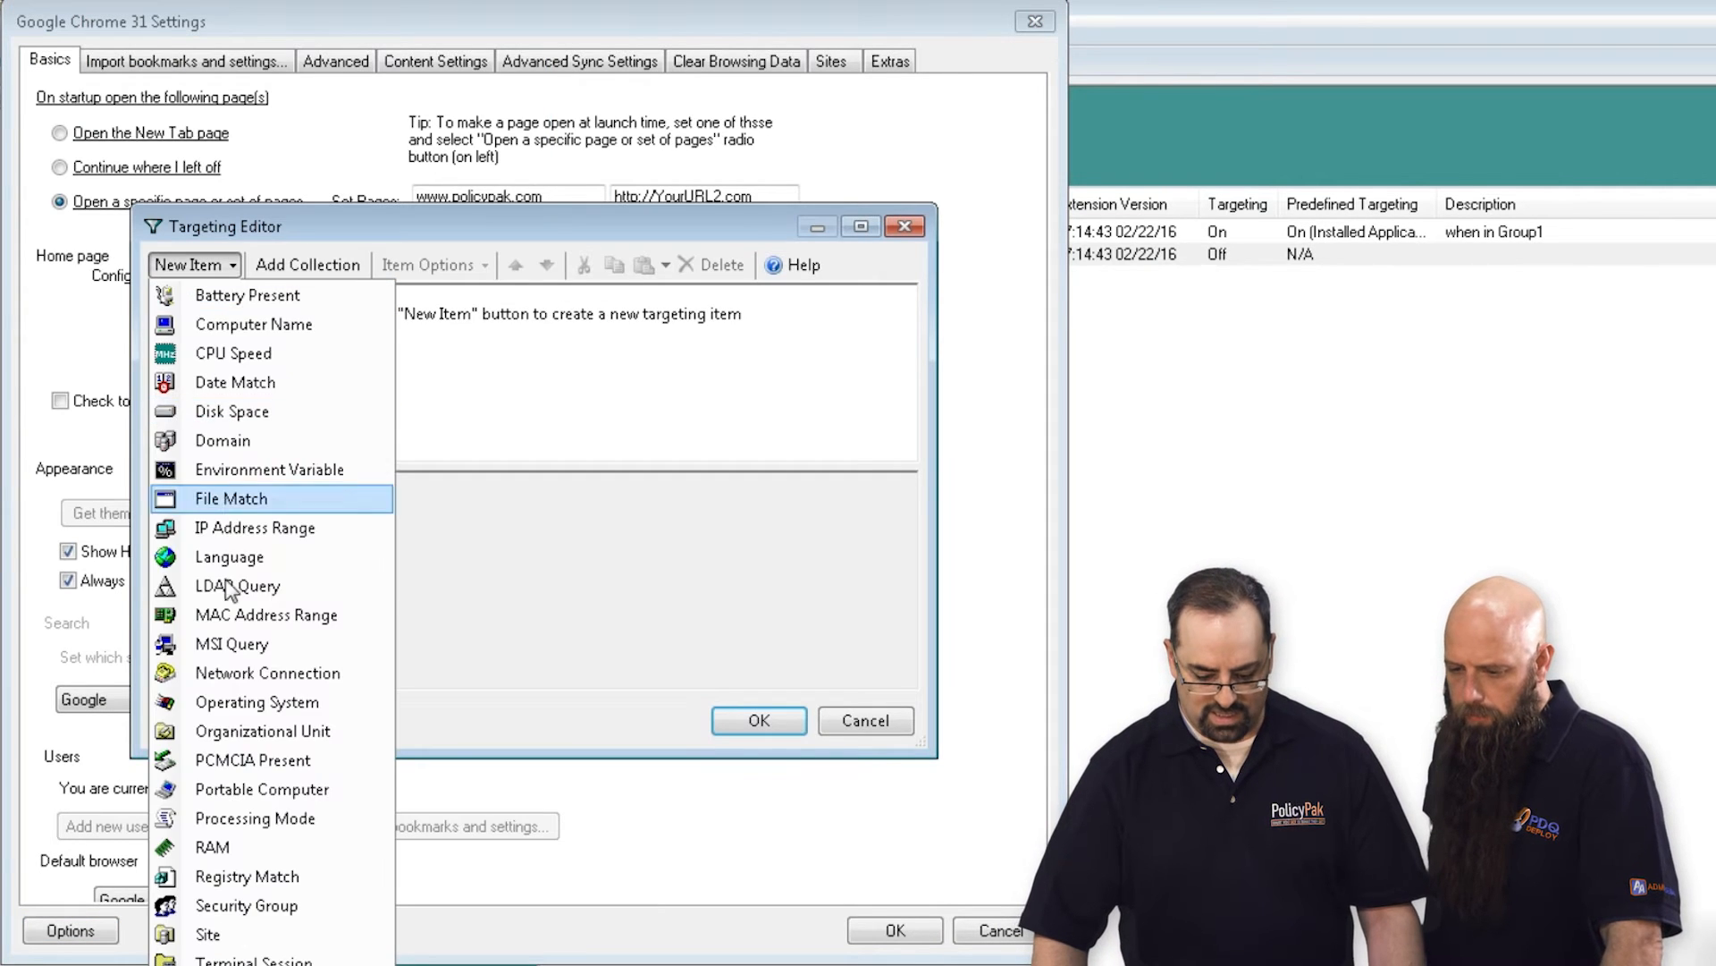
pyautogui.click(223, 901)
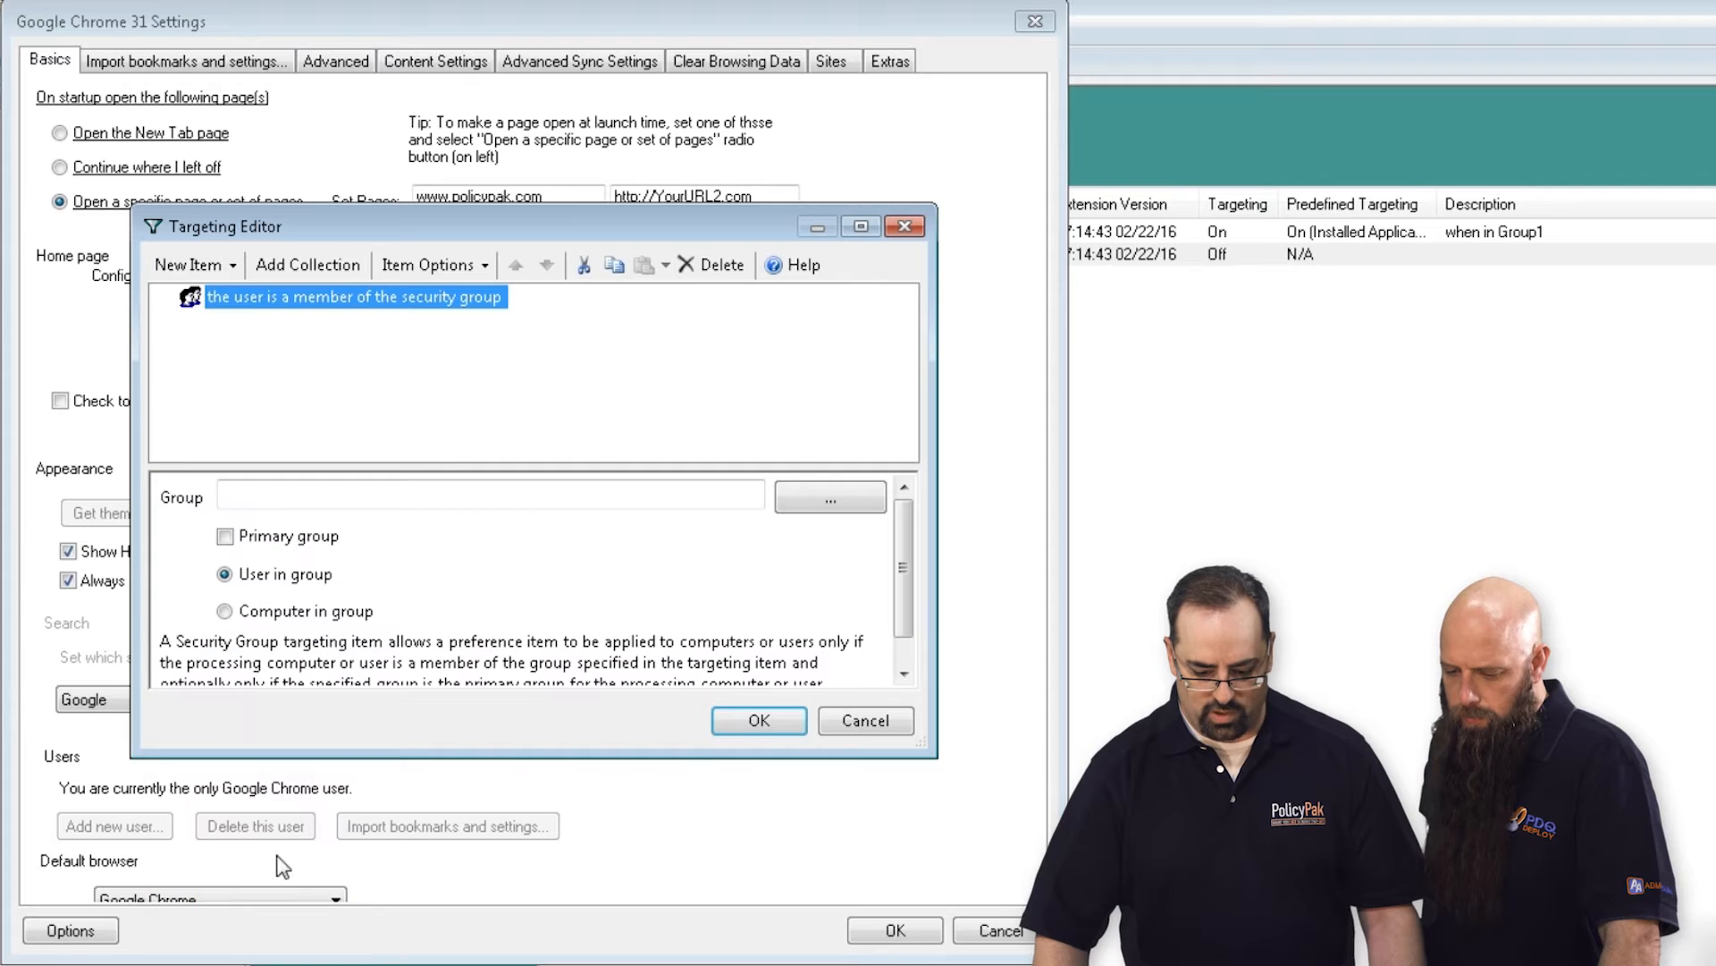
pyautogui.click(832, 499)
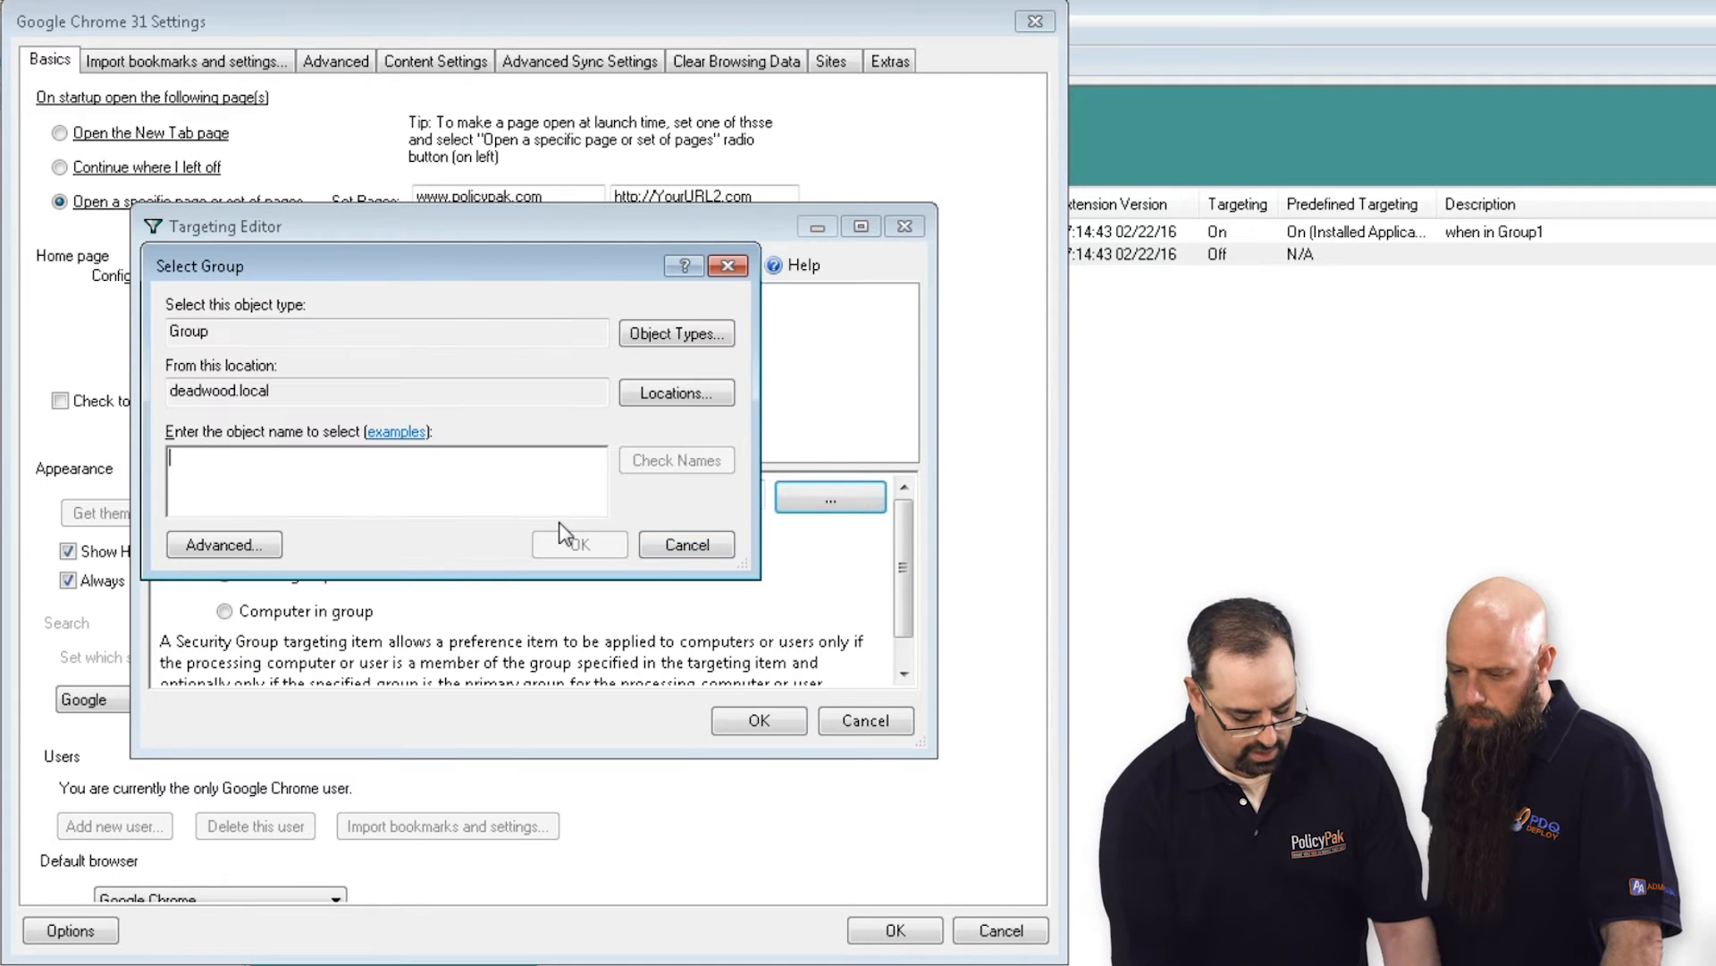
pyautogui.write('group2')
pyautogui.press('Return')
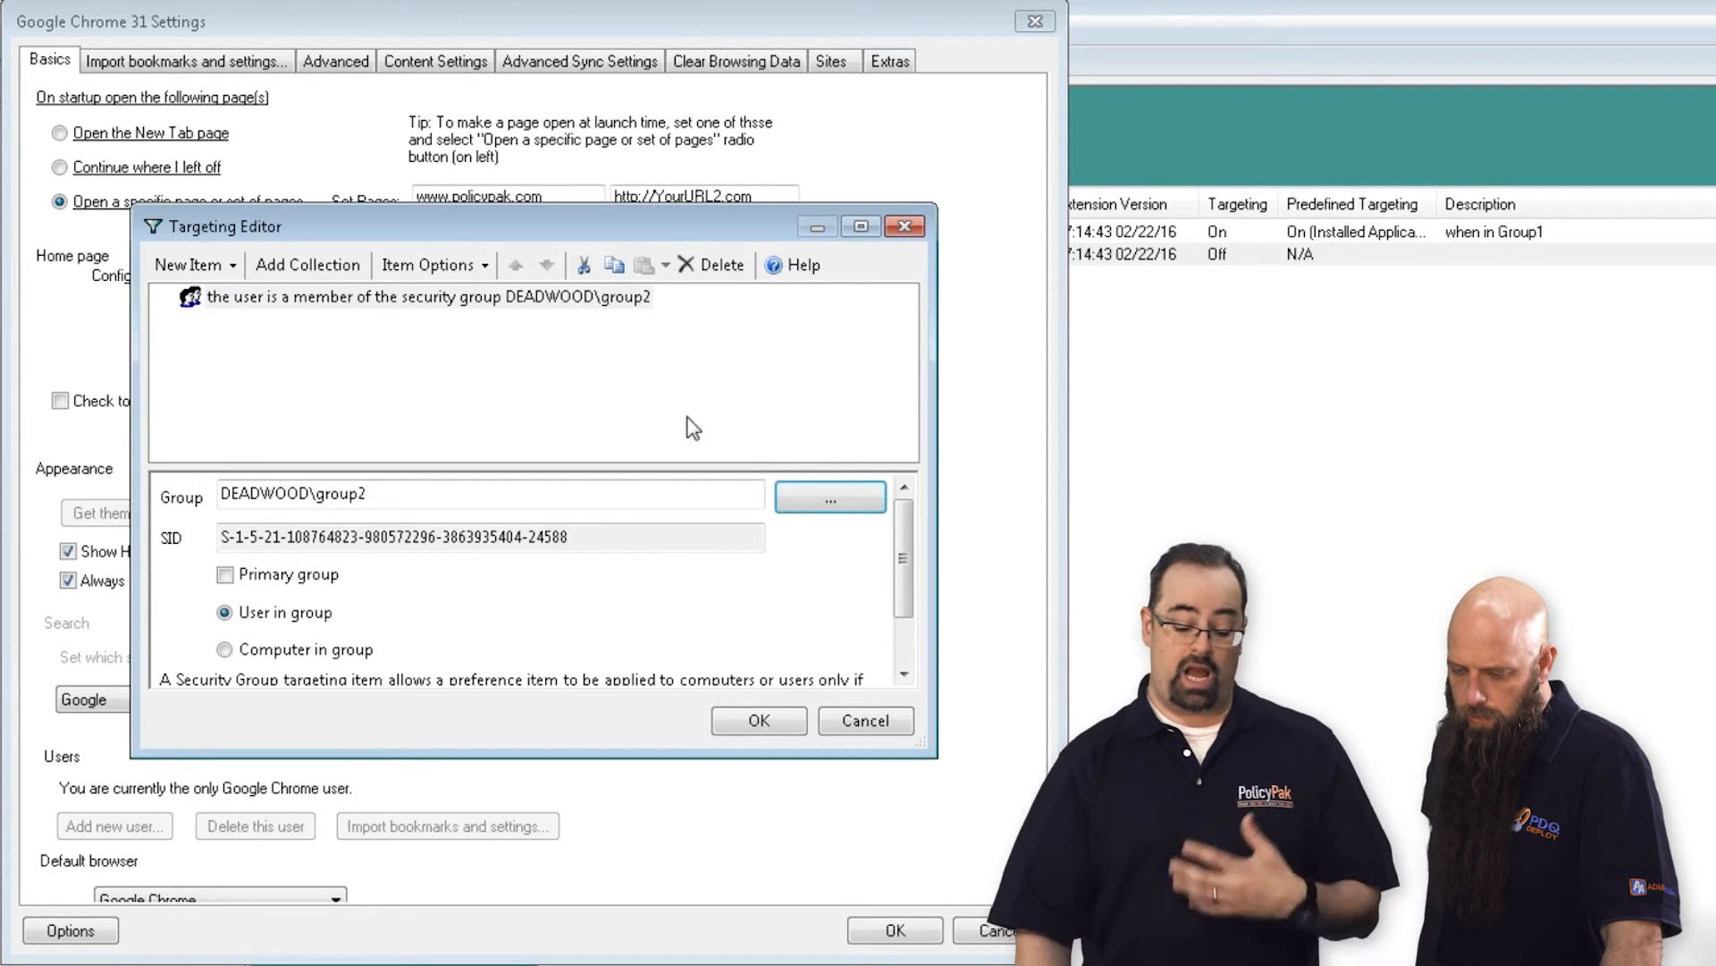
pyautogui.click(165, 269)
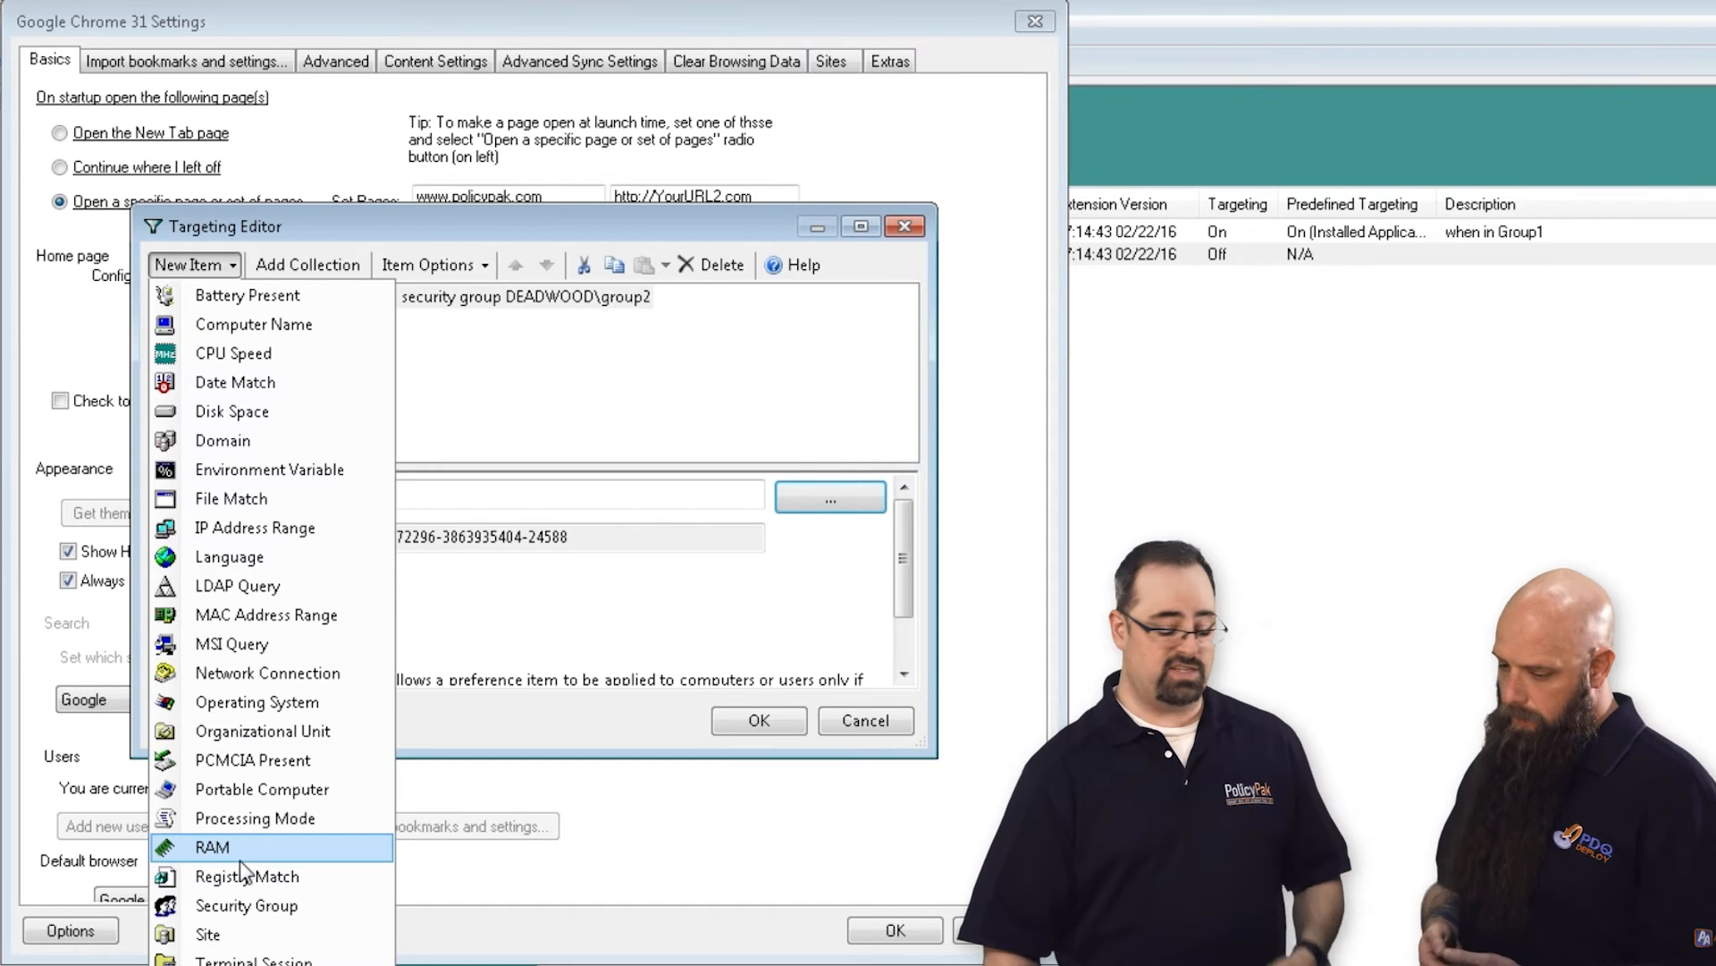
pyautogui.click(657, 731)
pyautogui.click(767, 731)
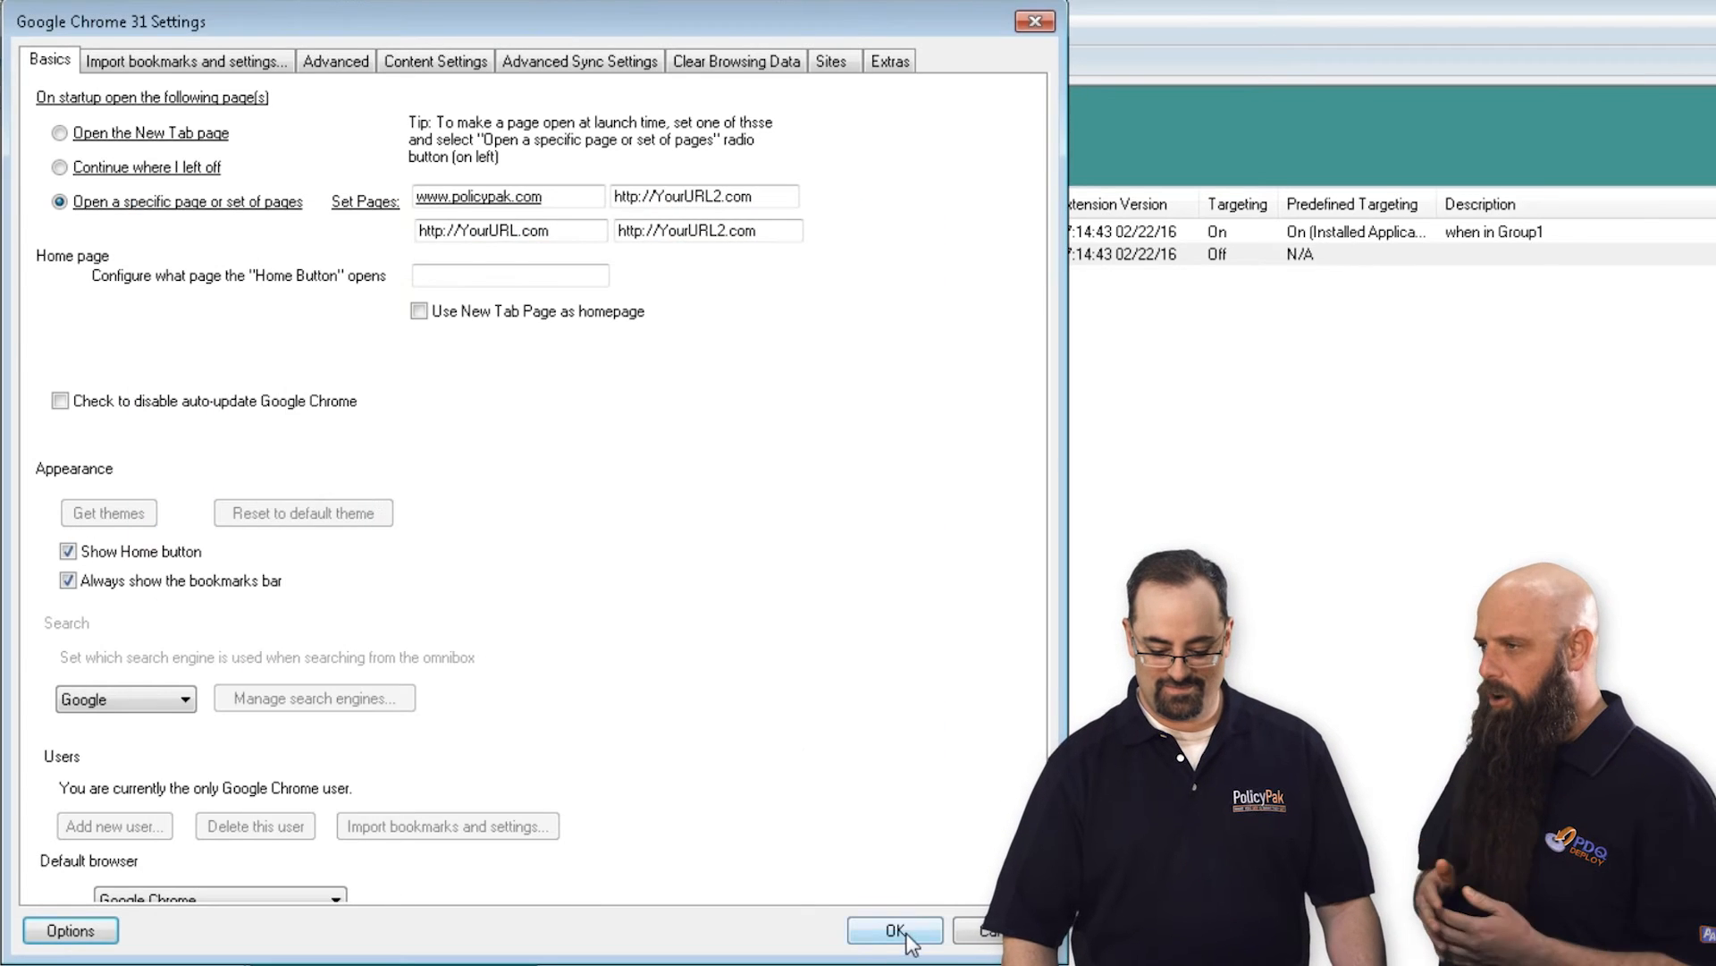
pyautogui.click(891, 930)
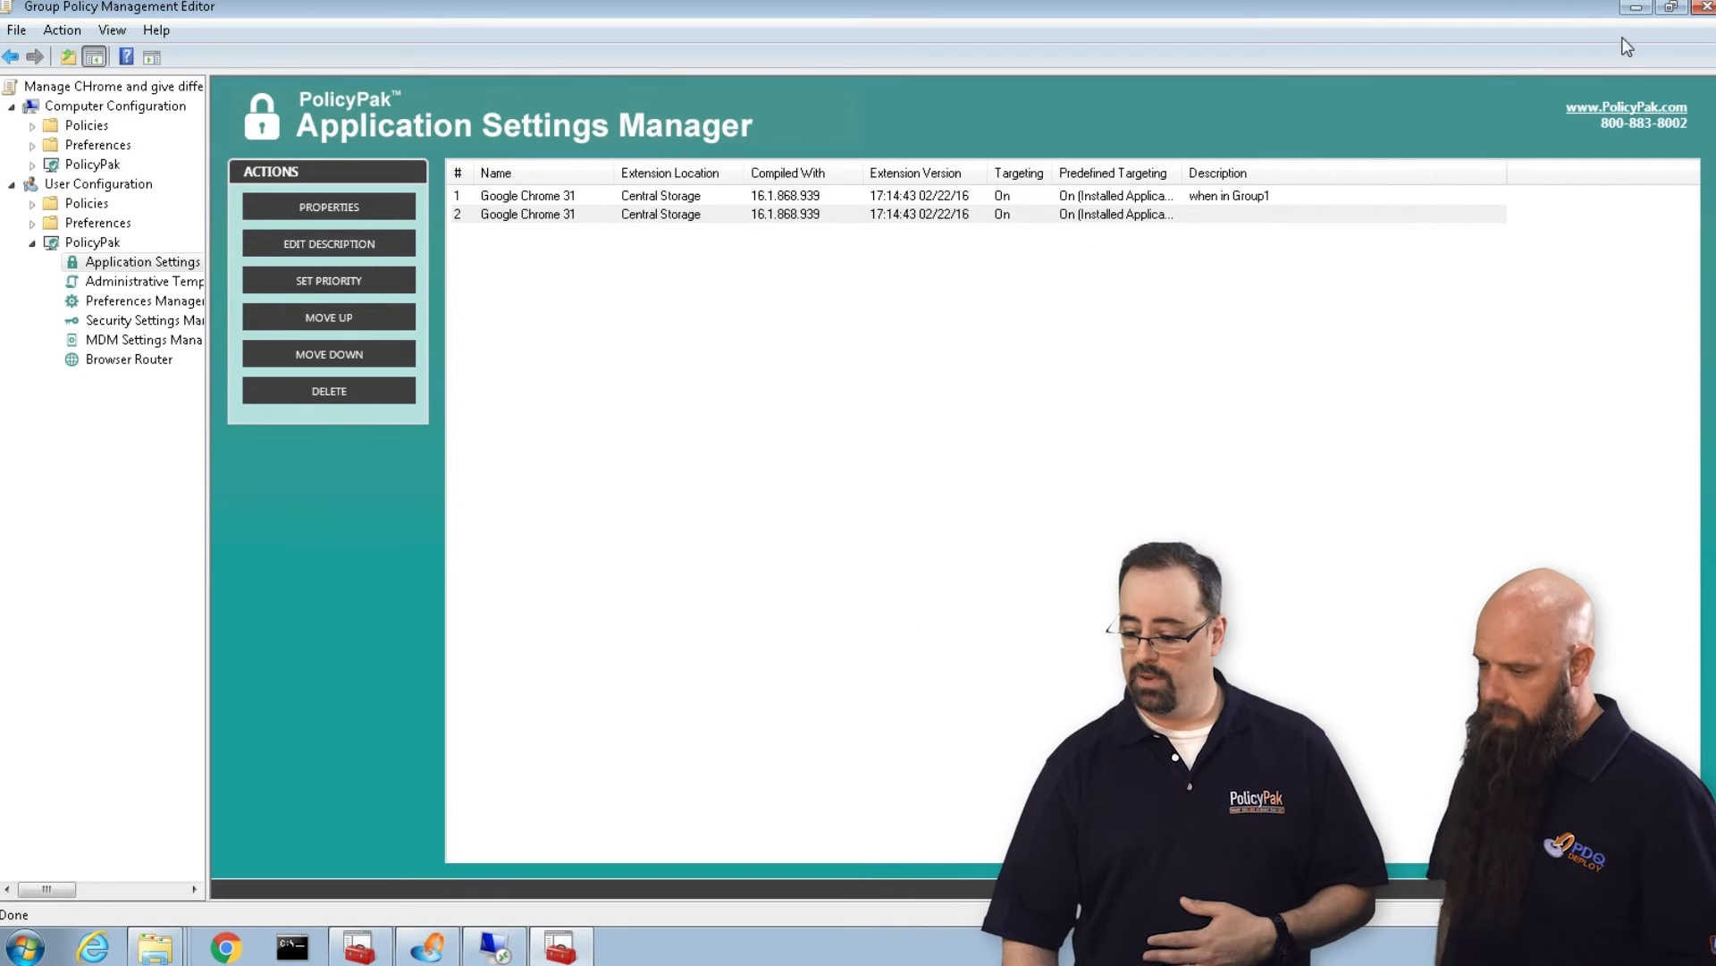
# Minimize the Group Policy editor and management console, and switch to the Computer1 Remote Desktop session, moving its window up slightly.
pyautogui.click(1635, 8)
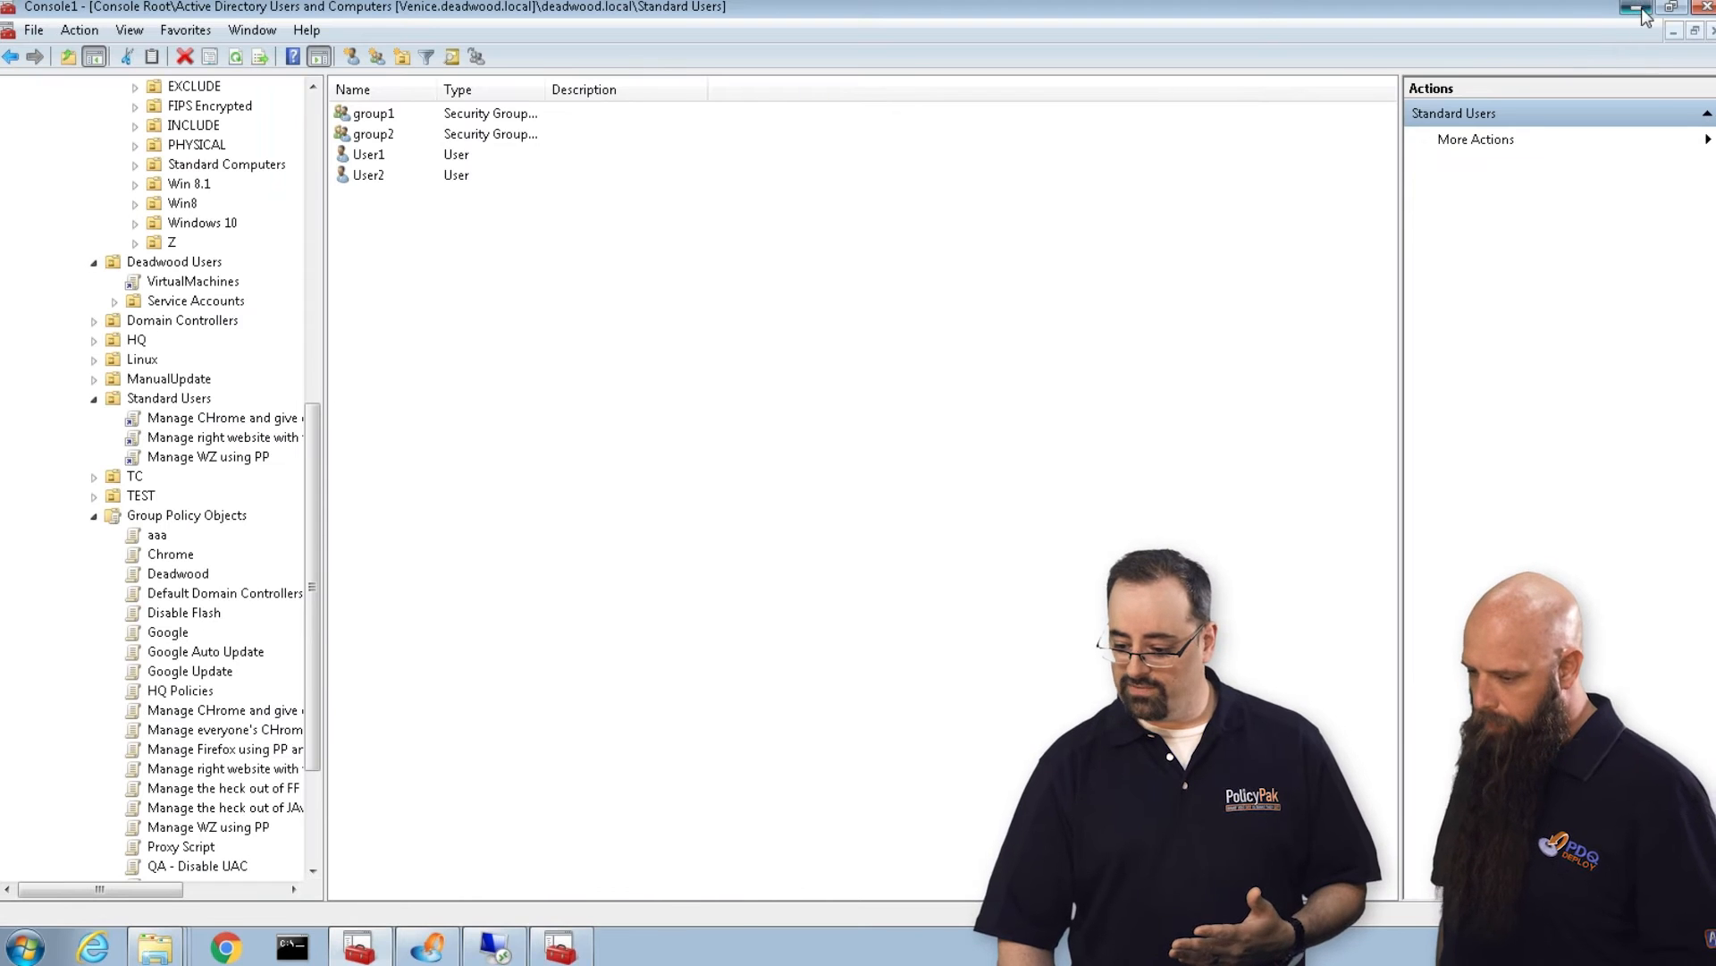
pyautogui.click(1635, 8)
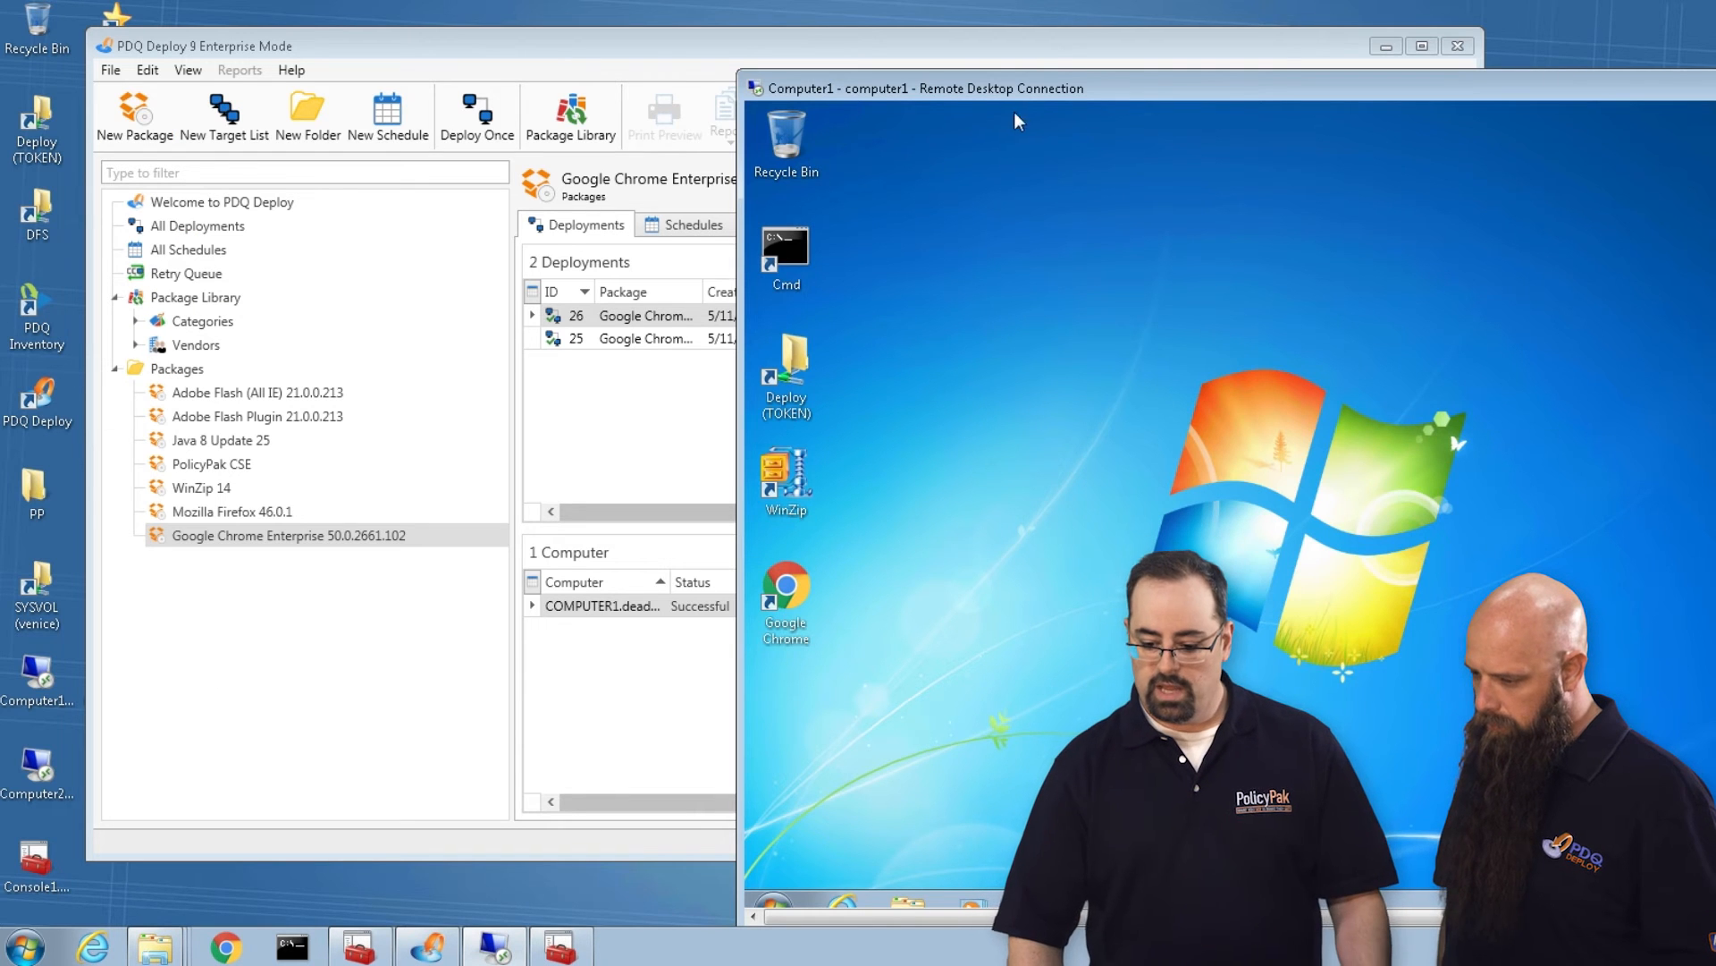
pyautogui.moveTo(1026, 91); pyautogui.dragTo(1031, 53)
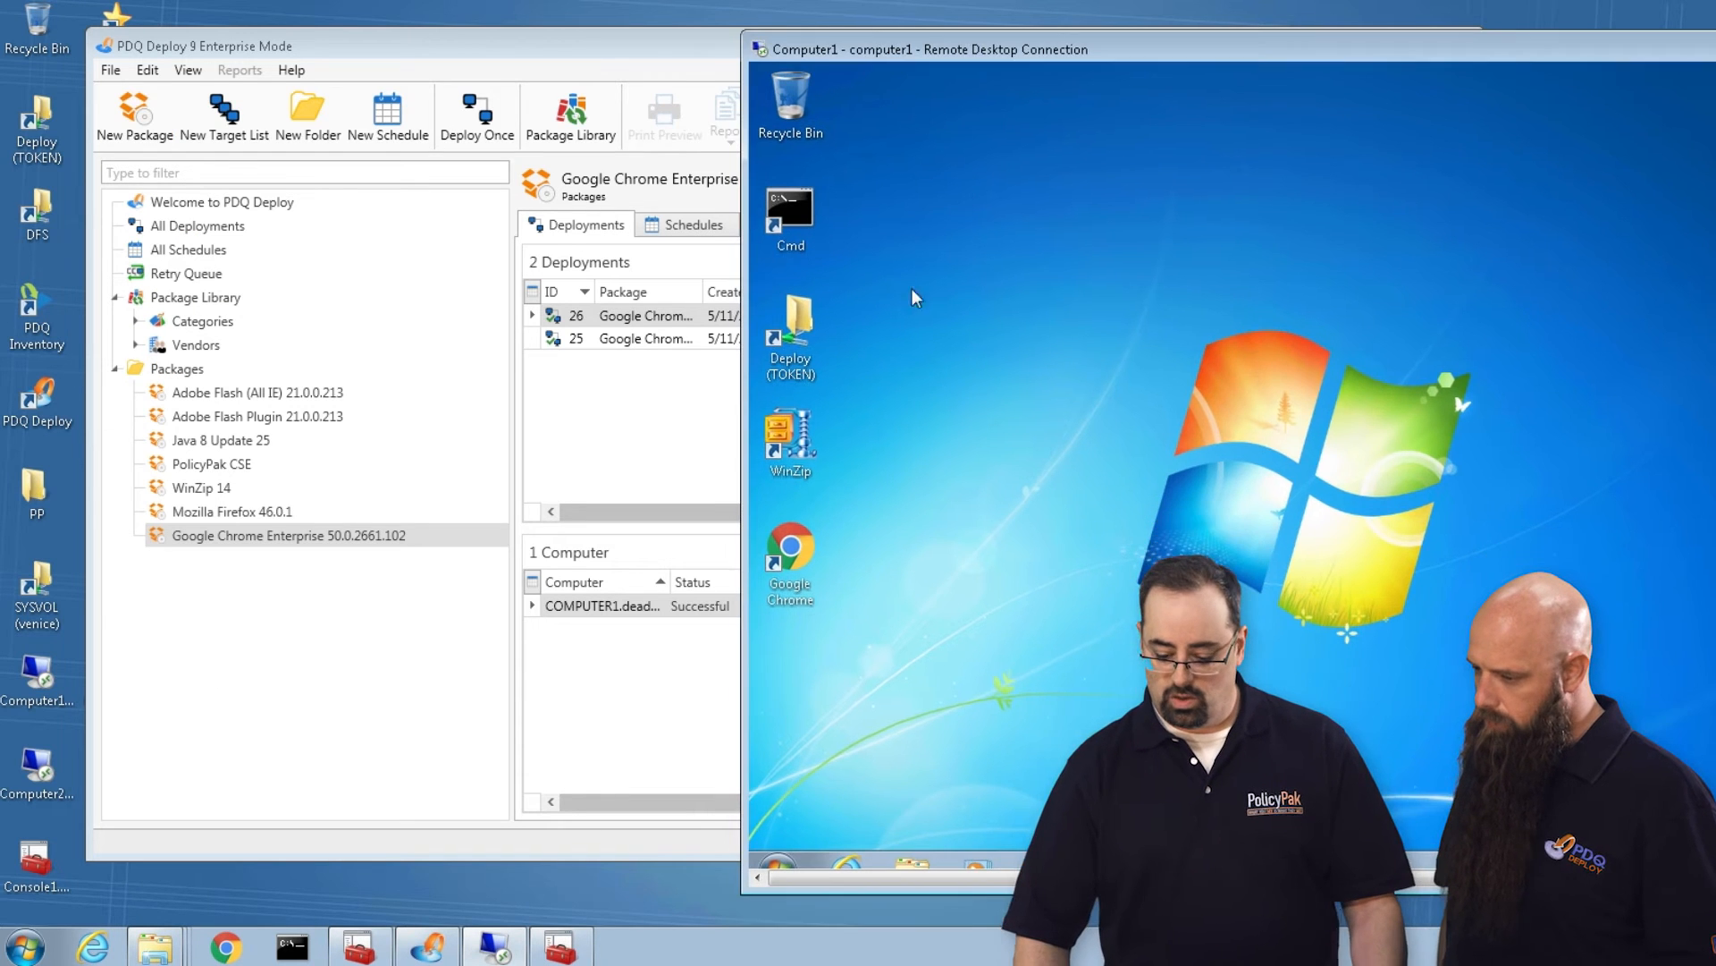
pyautogui.click(778, 867)
pyautogui.click(1025, 253)
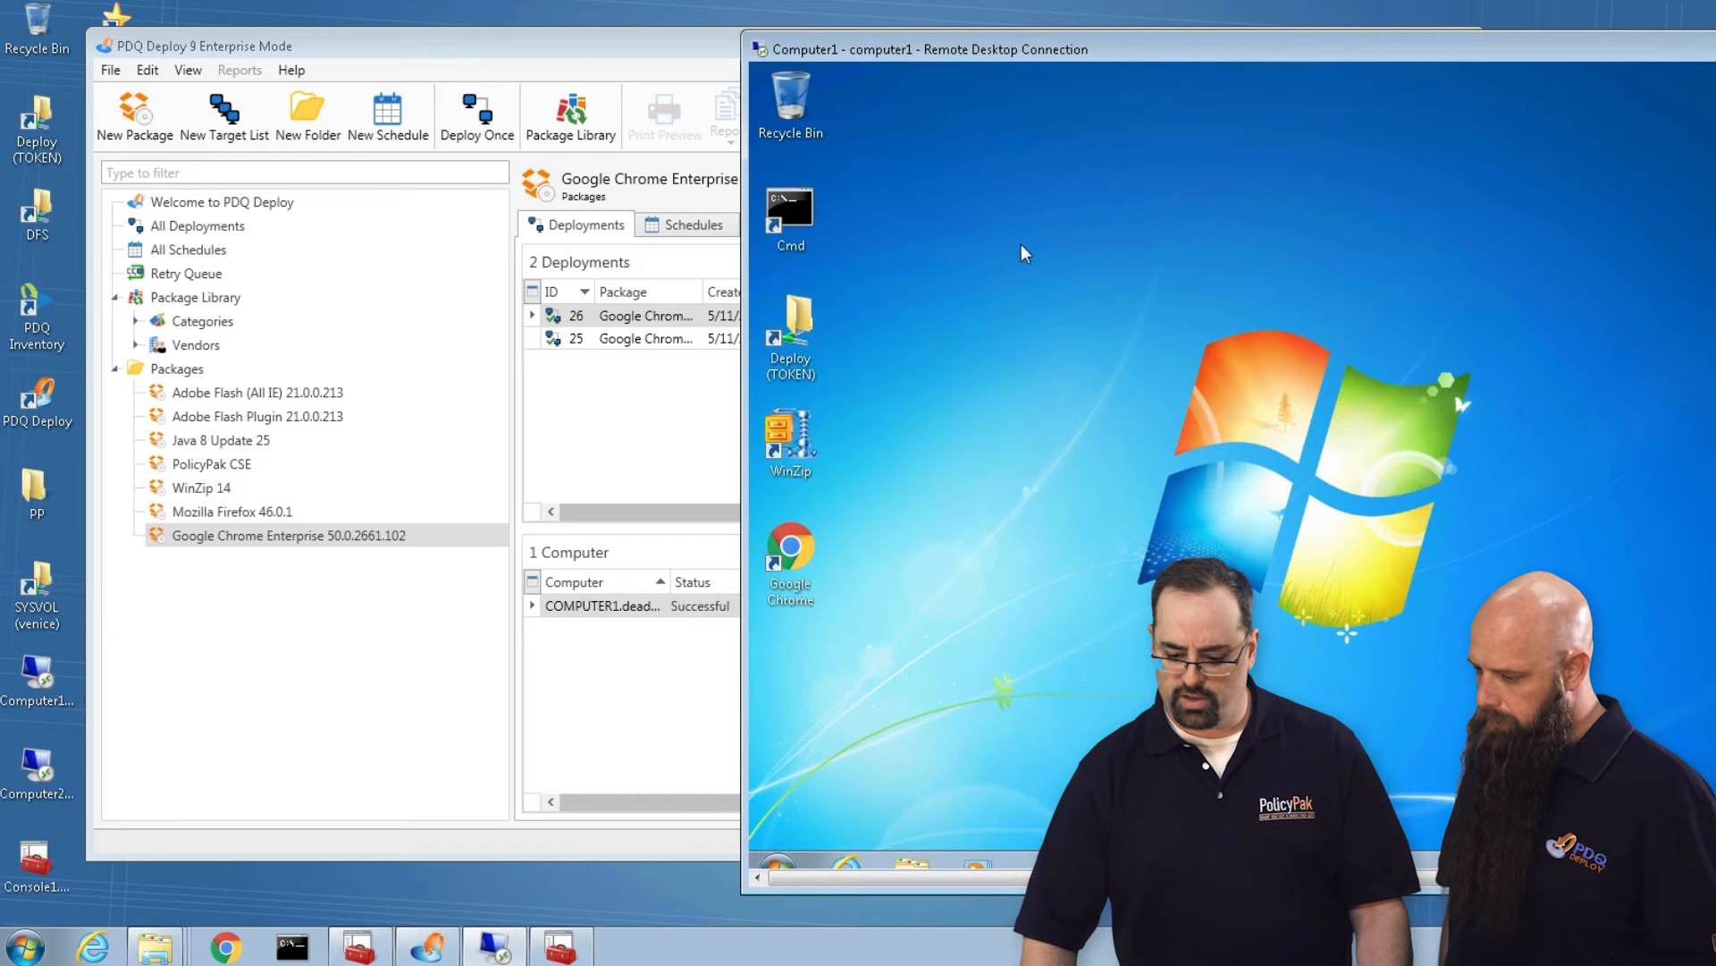
# Run gpupdate in a command prompt on Computer1 to refresh Group Policy.
pyautogui.doubleClick(794, 211)
pyautogui.write('gpupd')
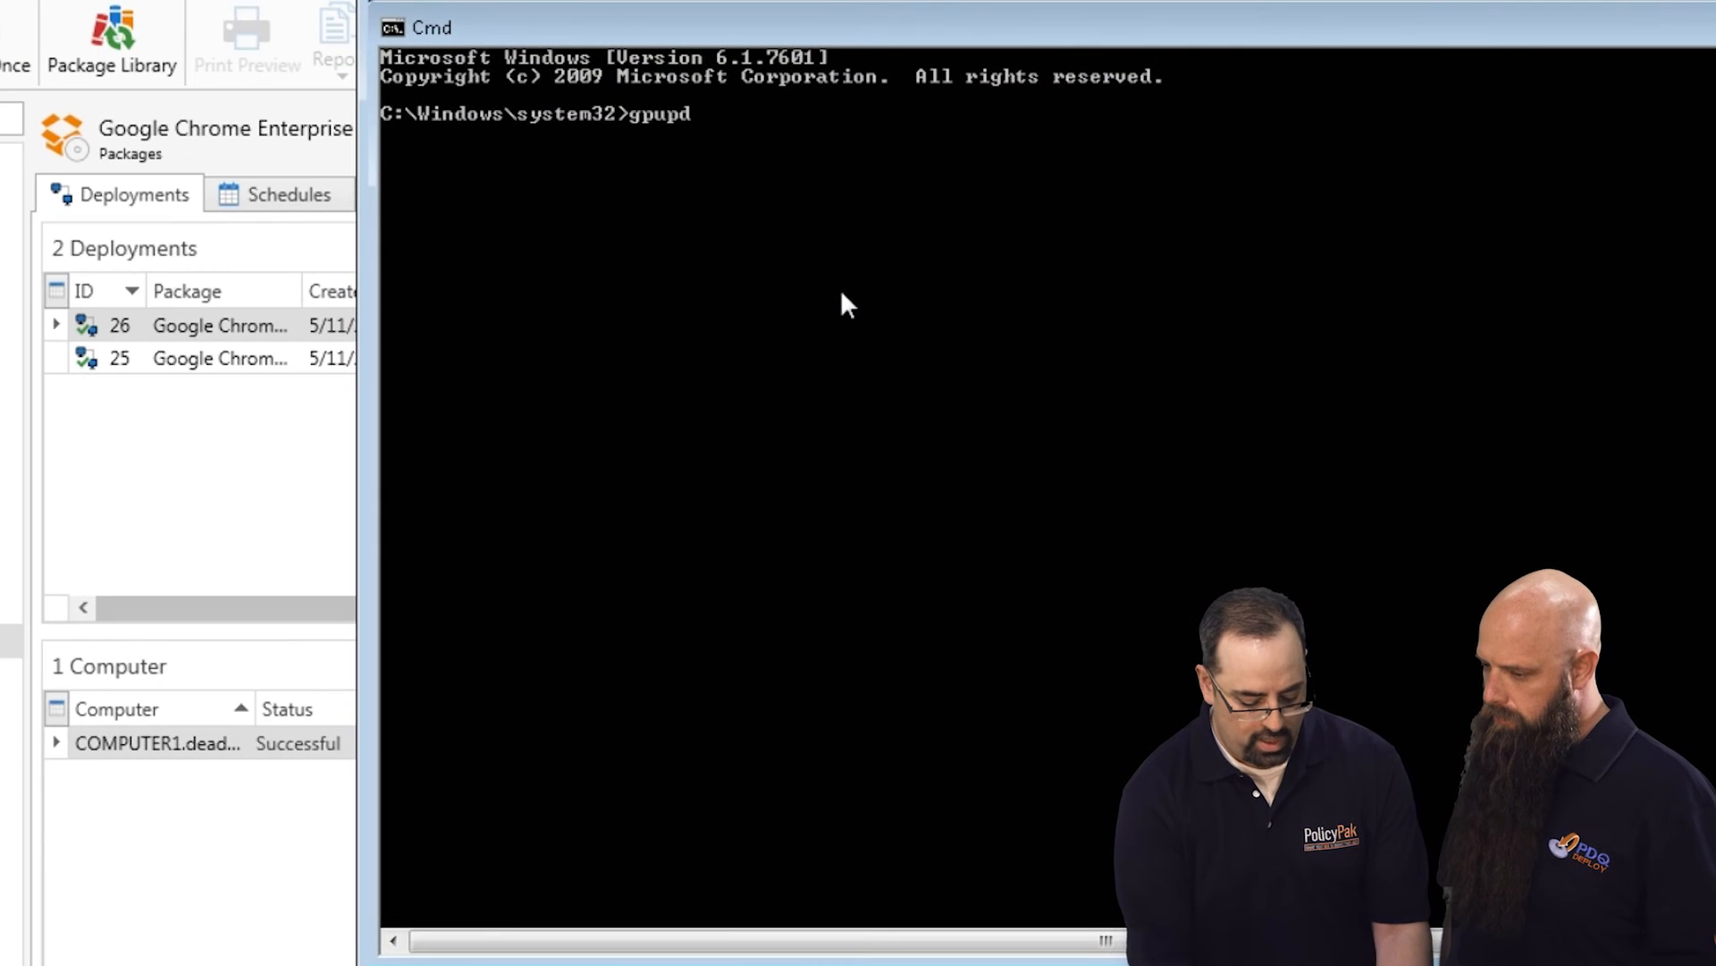
pyautogui.write('ate')
pyautogui.press('Return')
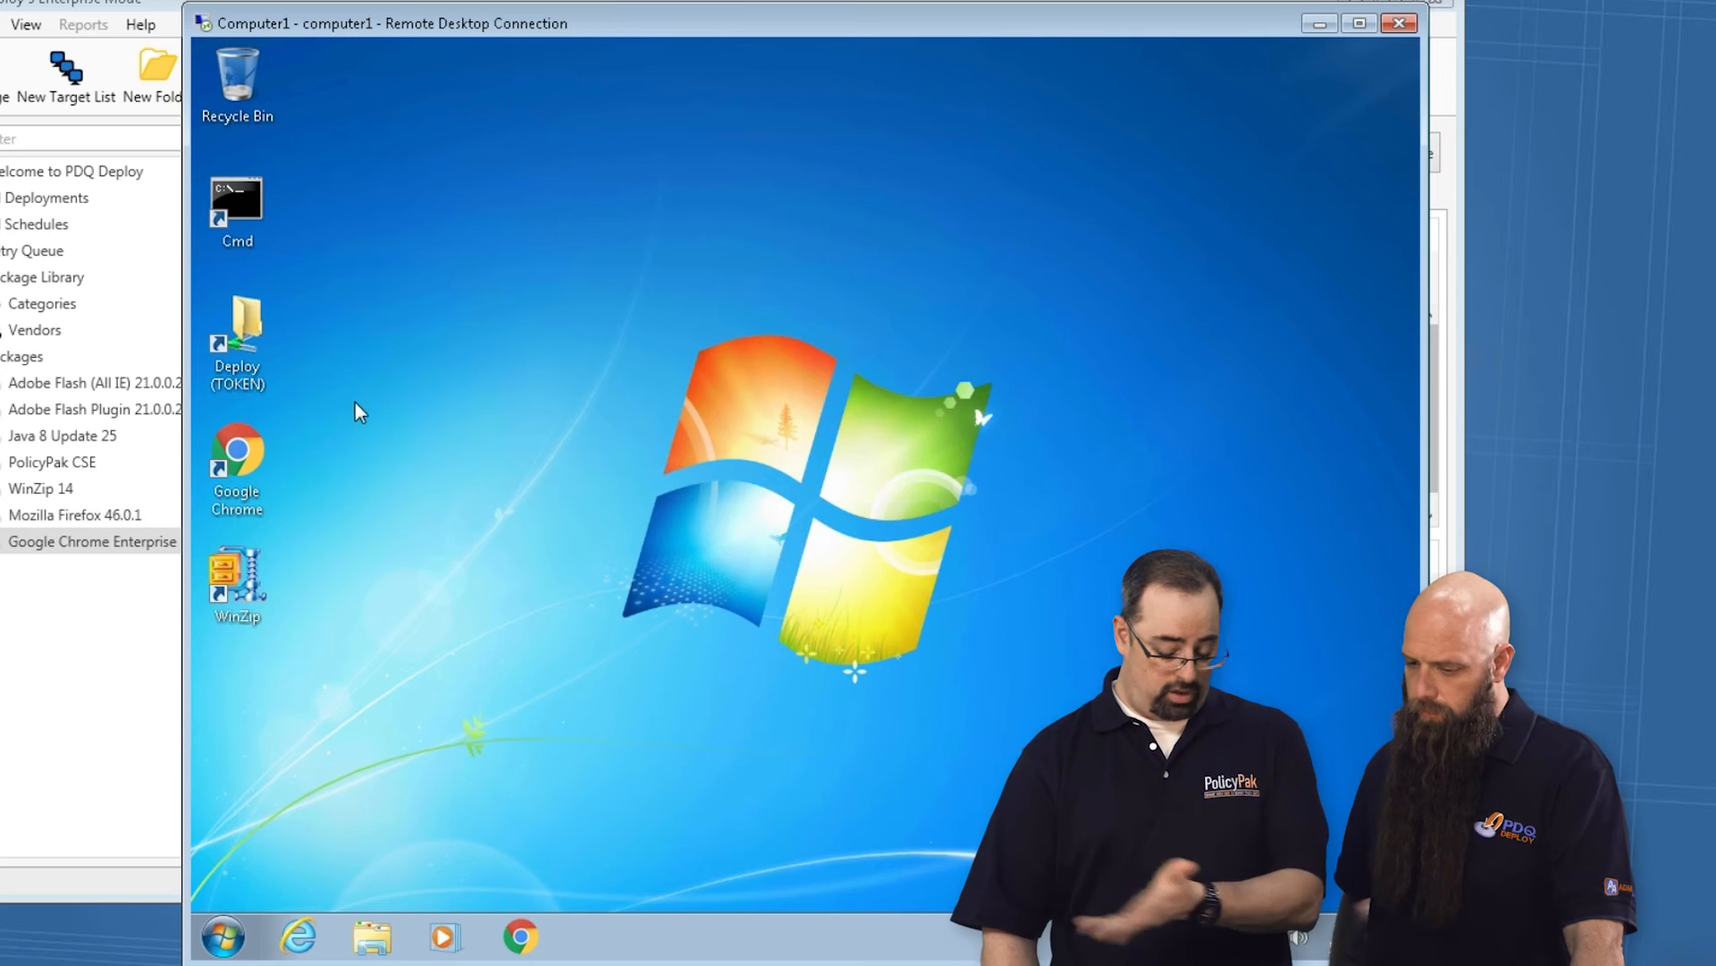
# Launch Google Chrome on Computer1, examine its startup page and the managed On startup settings, and close the browser.
pyautogui.doubleClick(234, 458)
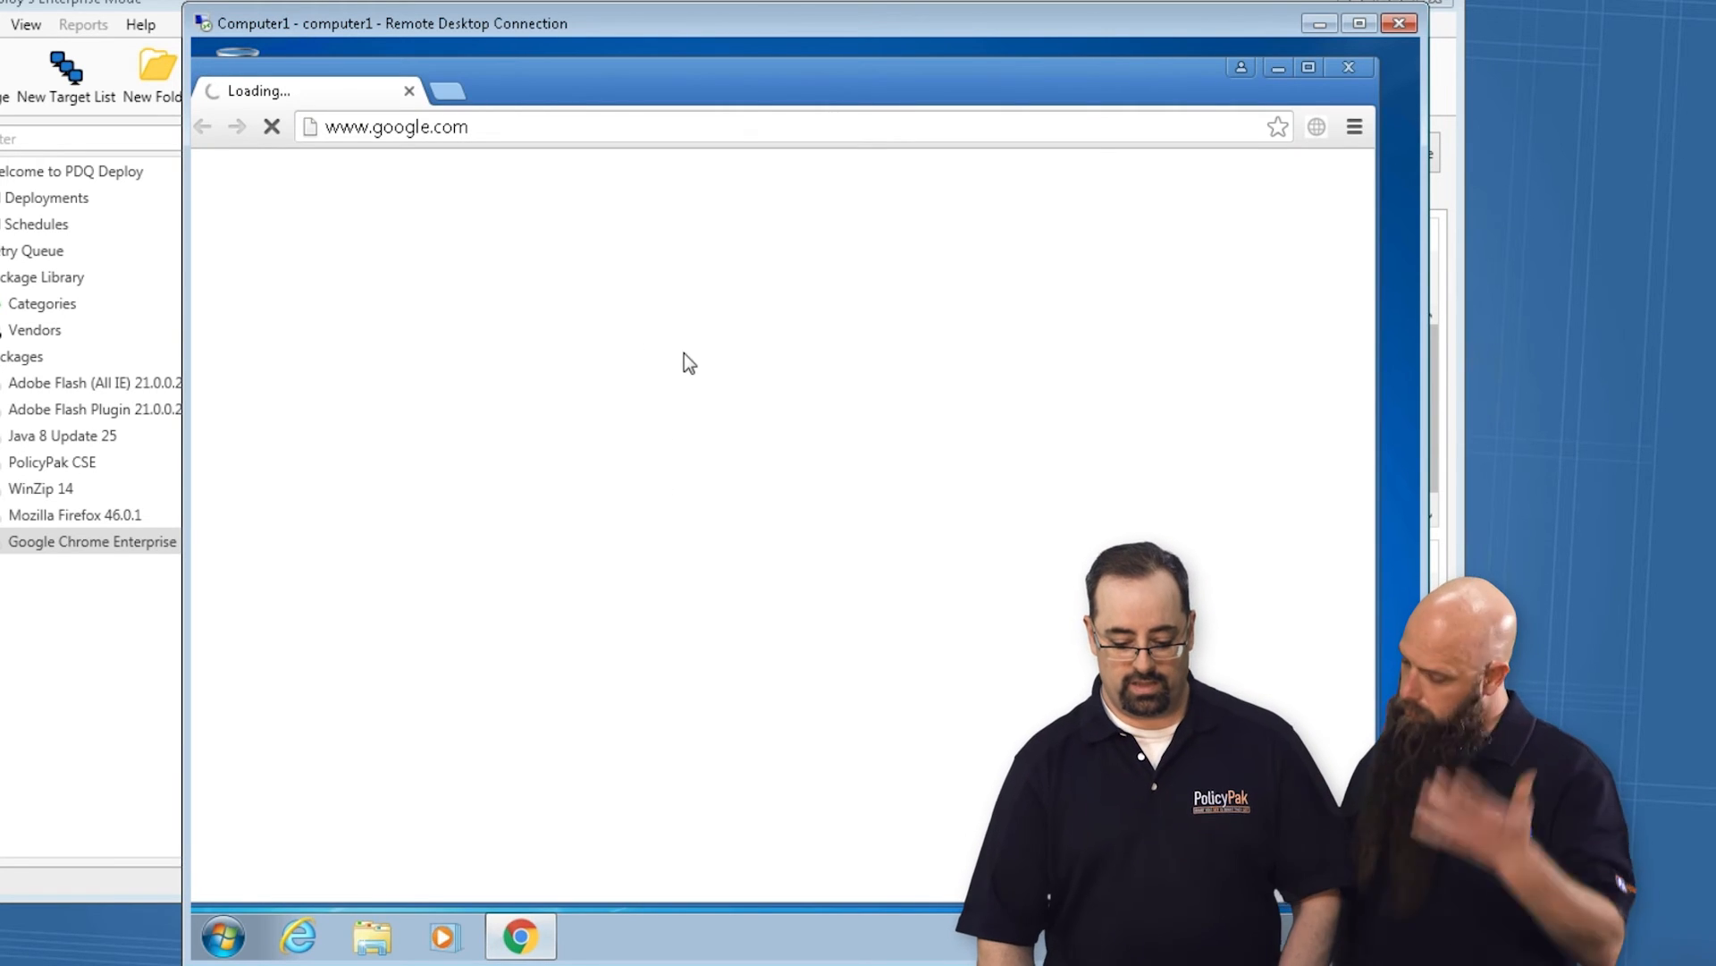
pyautogui.click(524, 126)
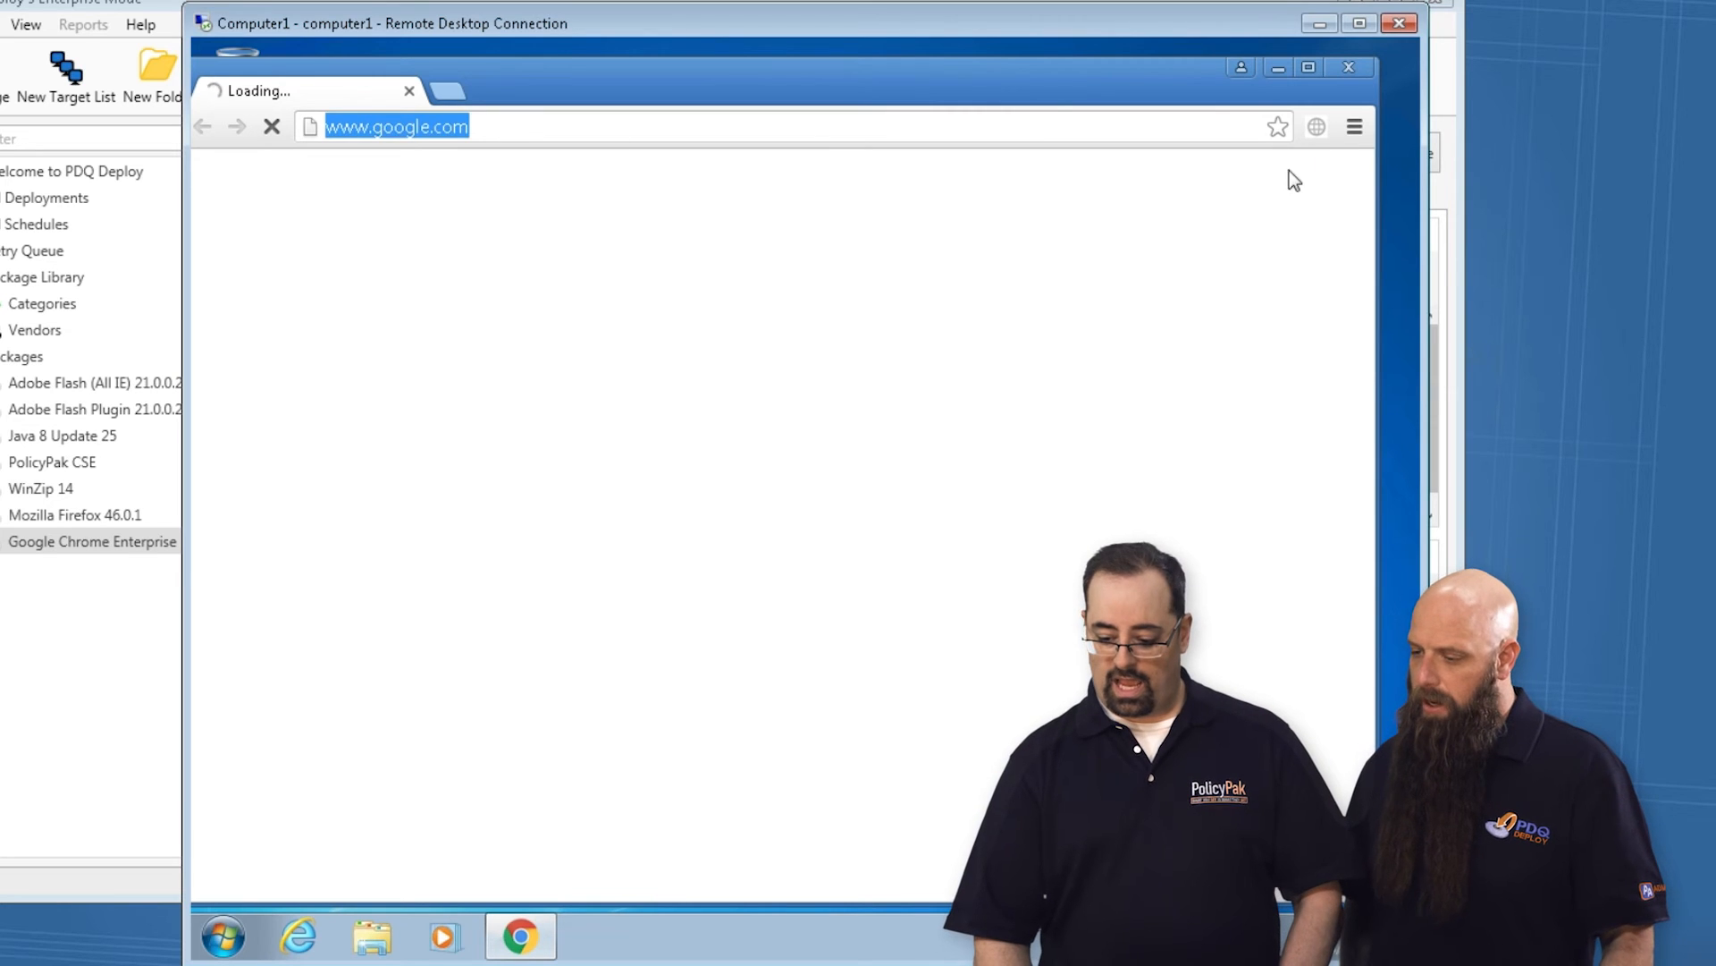
pyautogui.click(1355, 126)
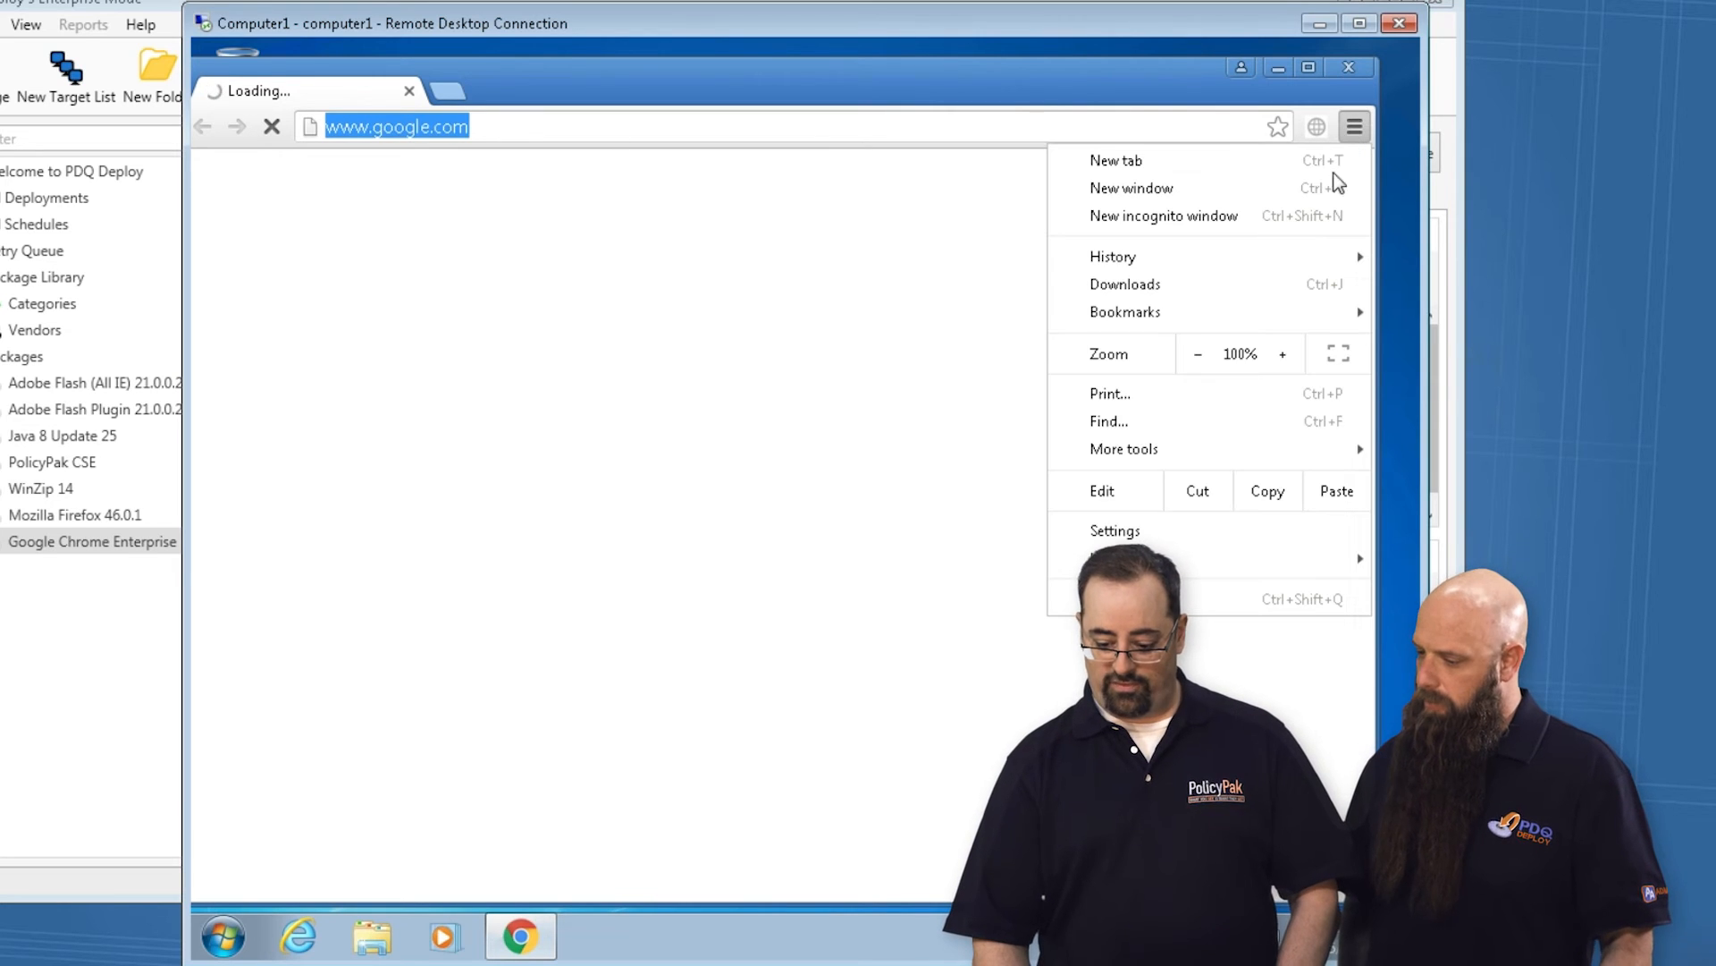
pyautogui.click(1118, 531)
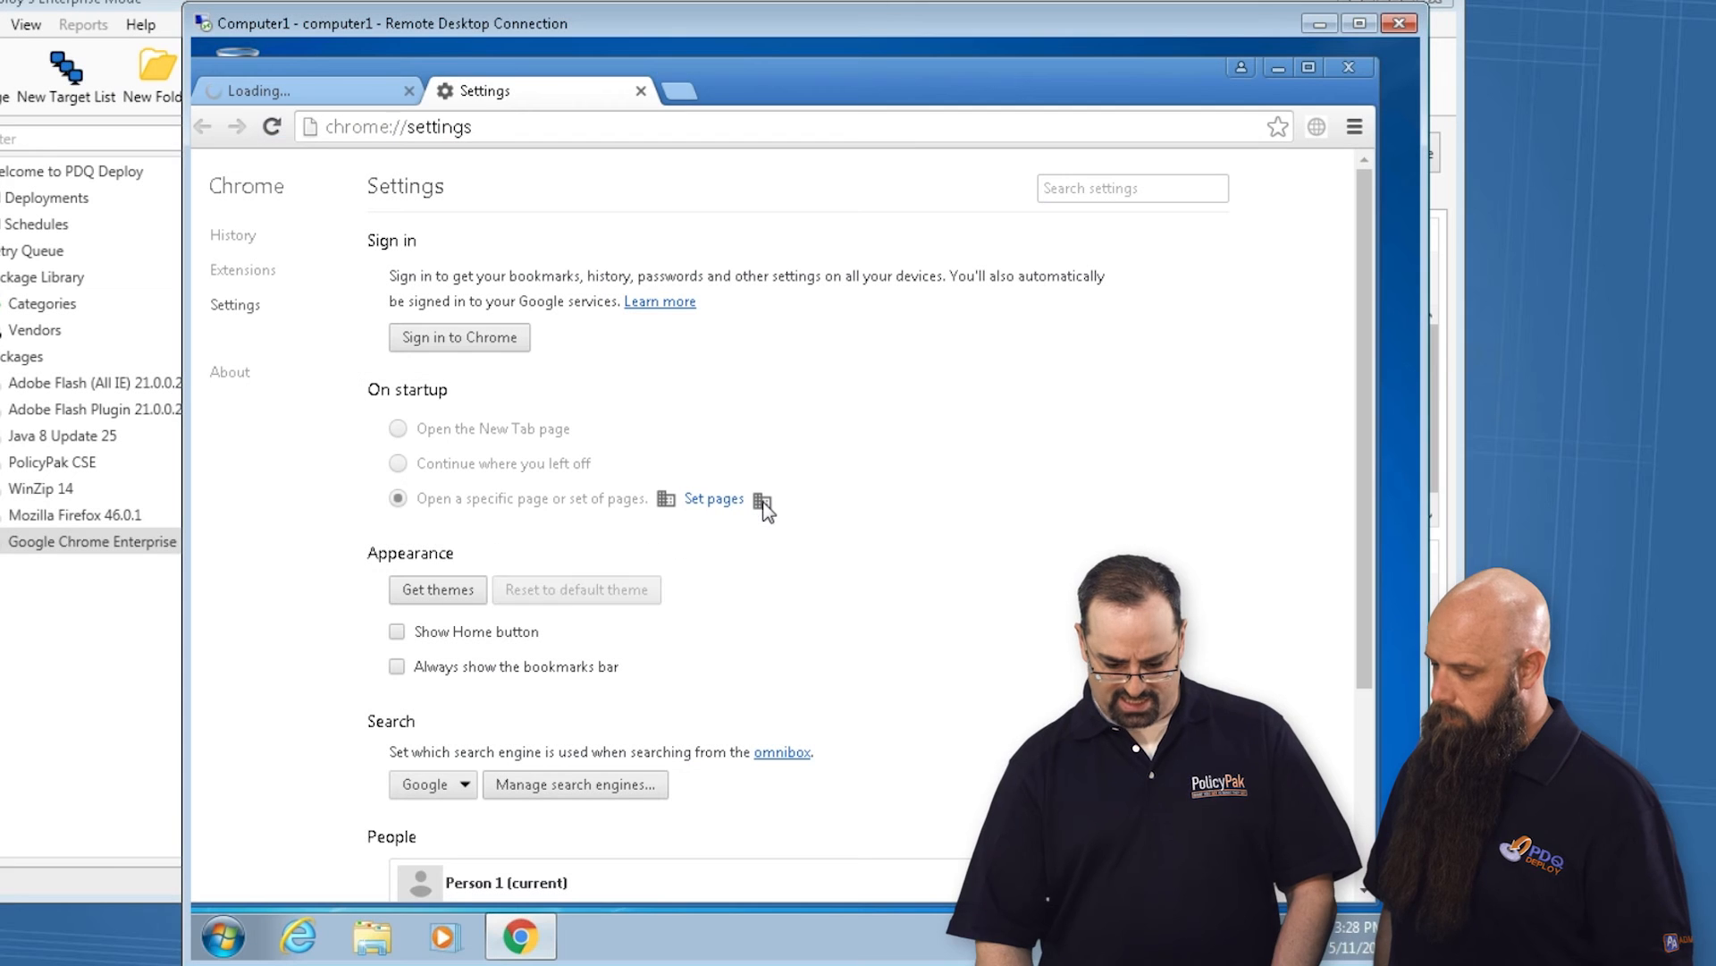
pyautogui.moveTo(763, 504)
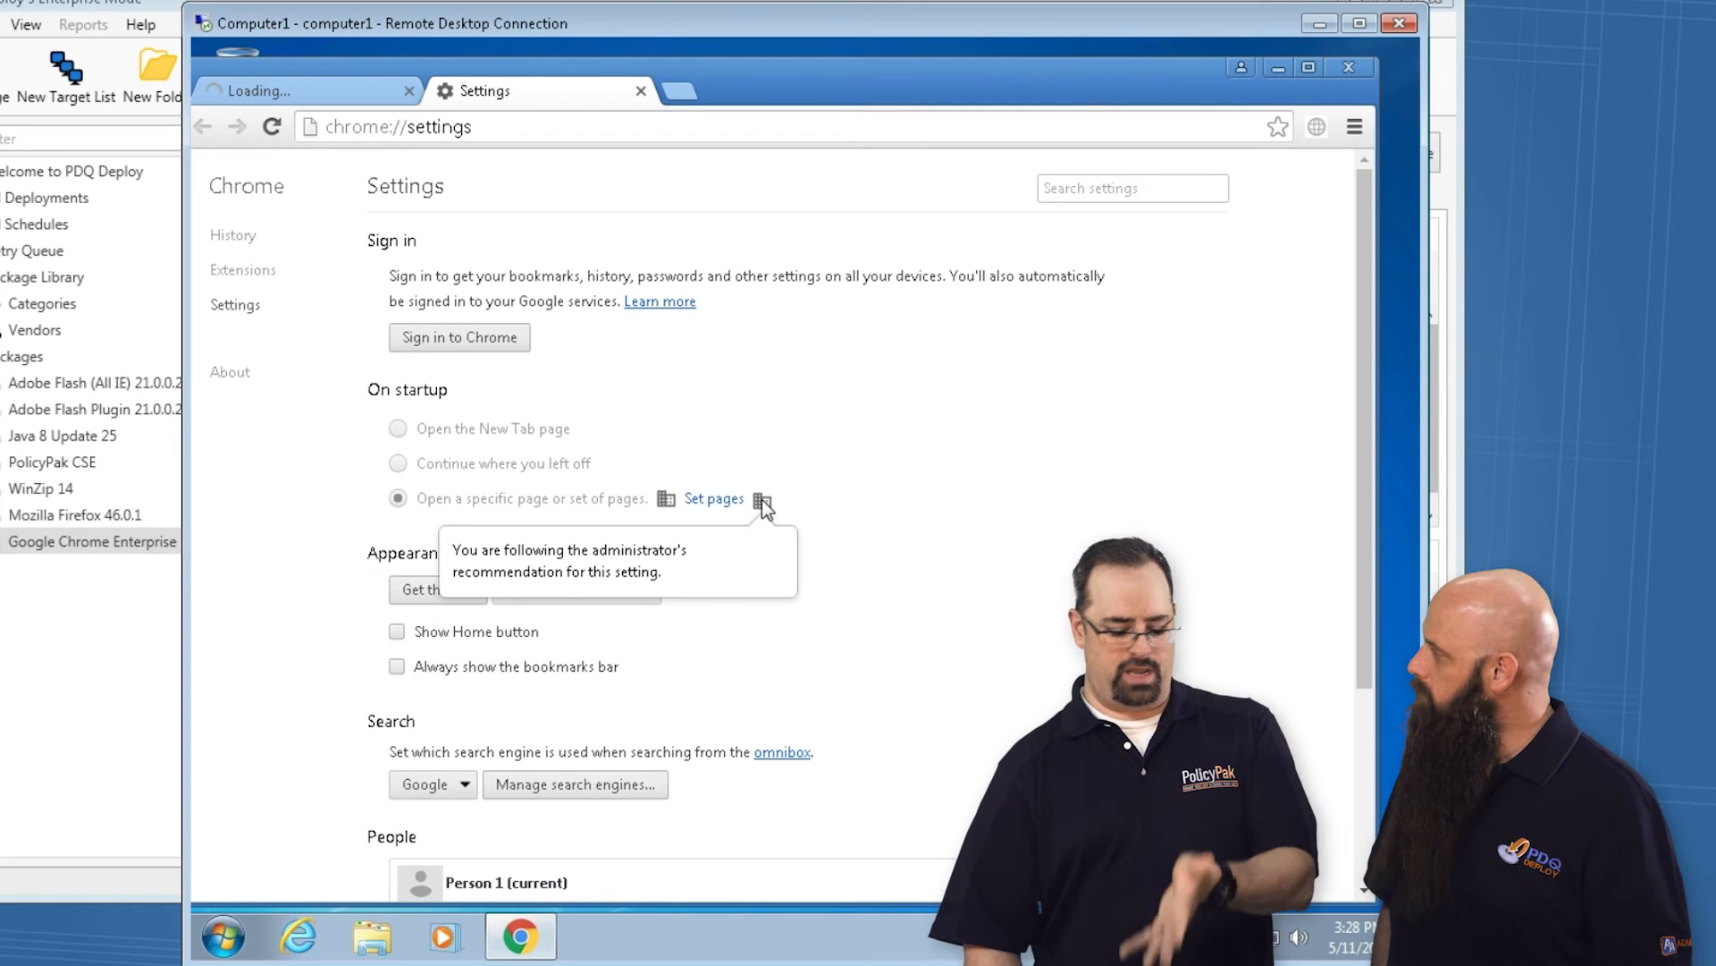
pyautogui.click(1349, 68)
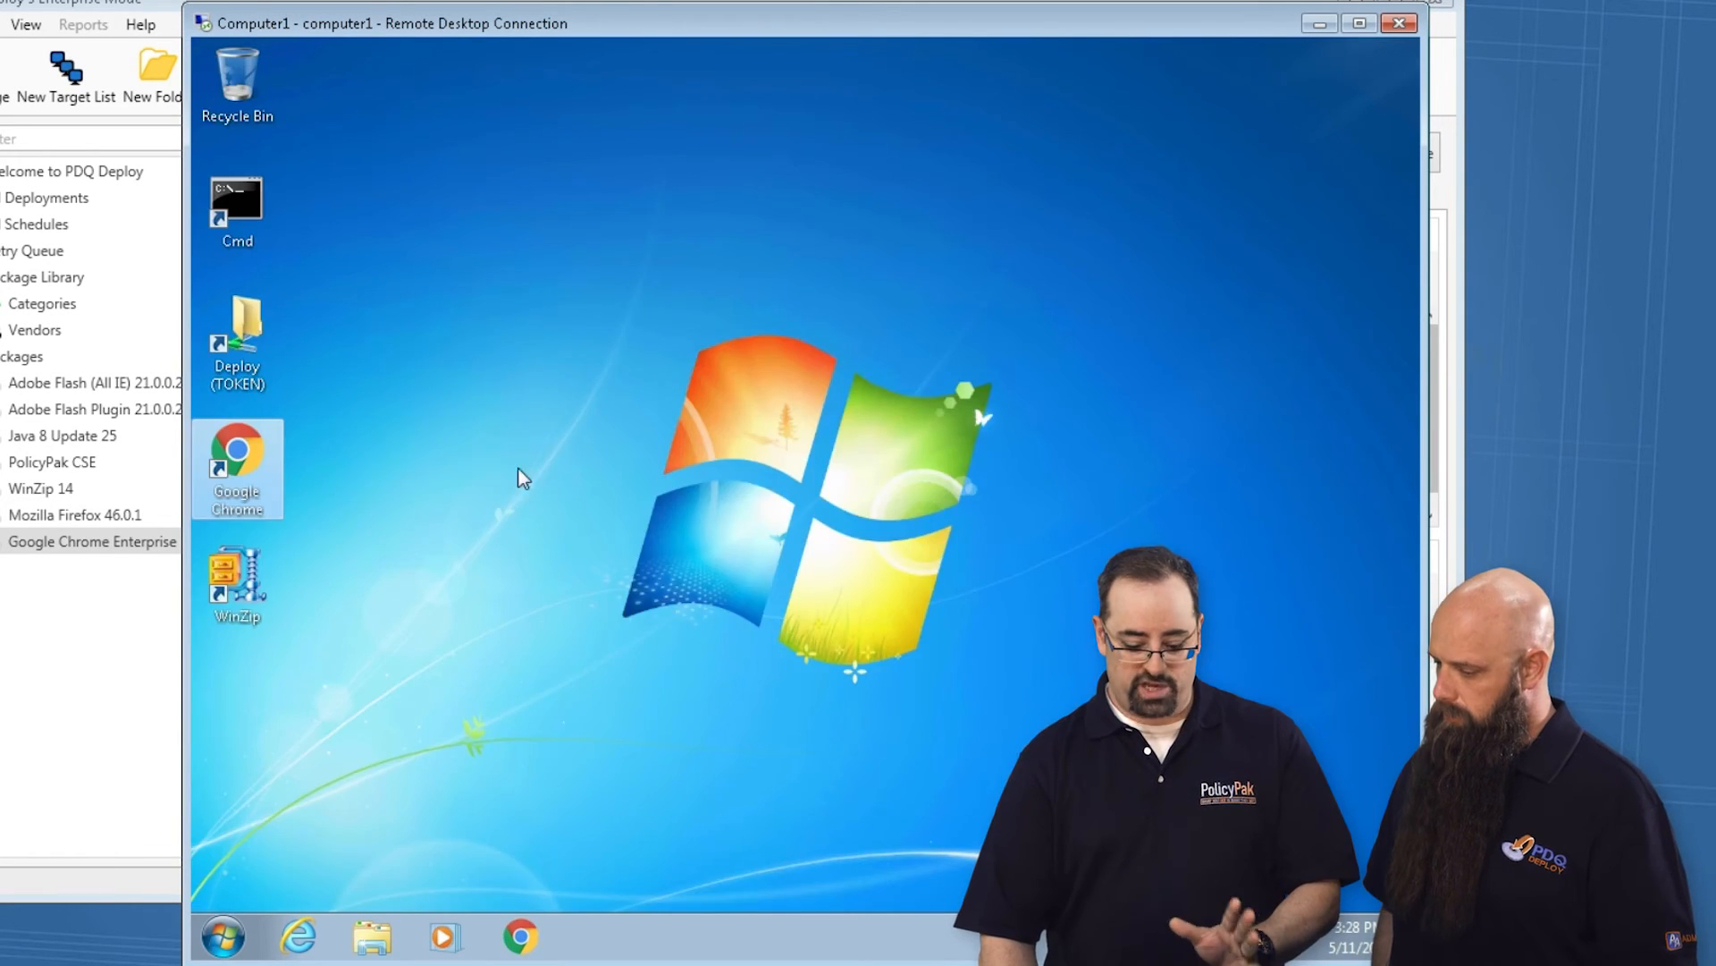
# Log off the current Computer1 session and reconnect with another account, entering user2 as the username and the account password.
pyautogui.click(223, 936)
pyautogui.click(572, 874)
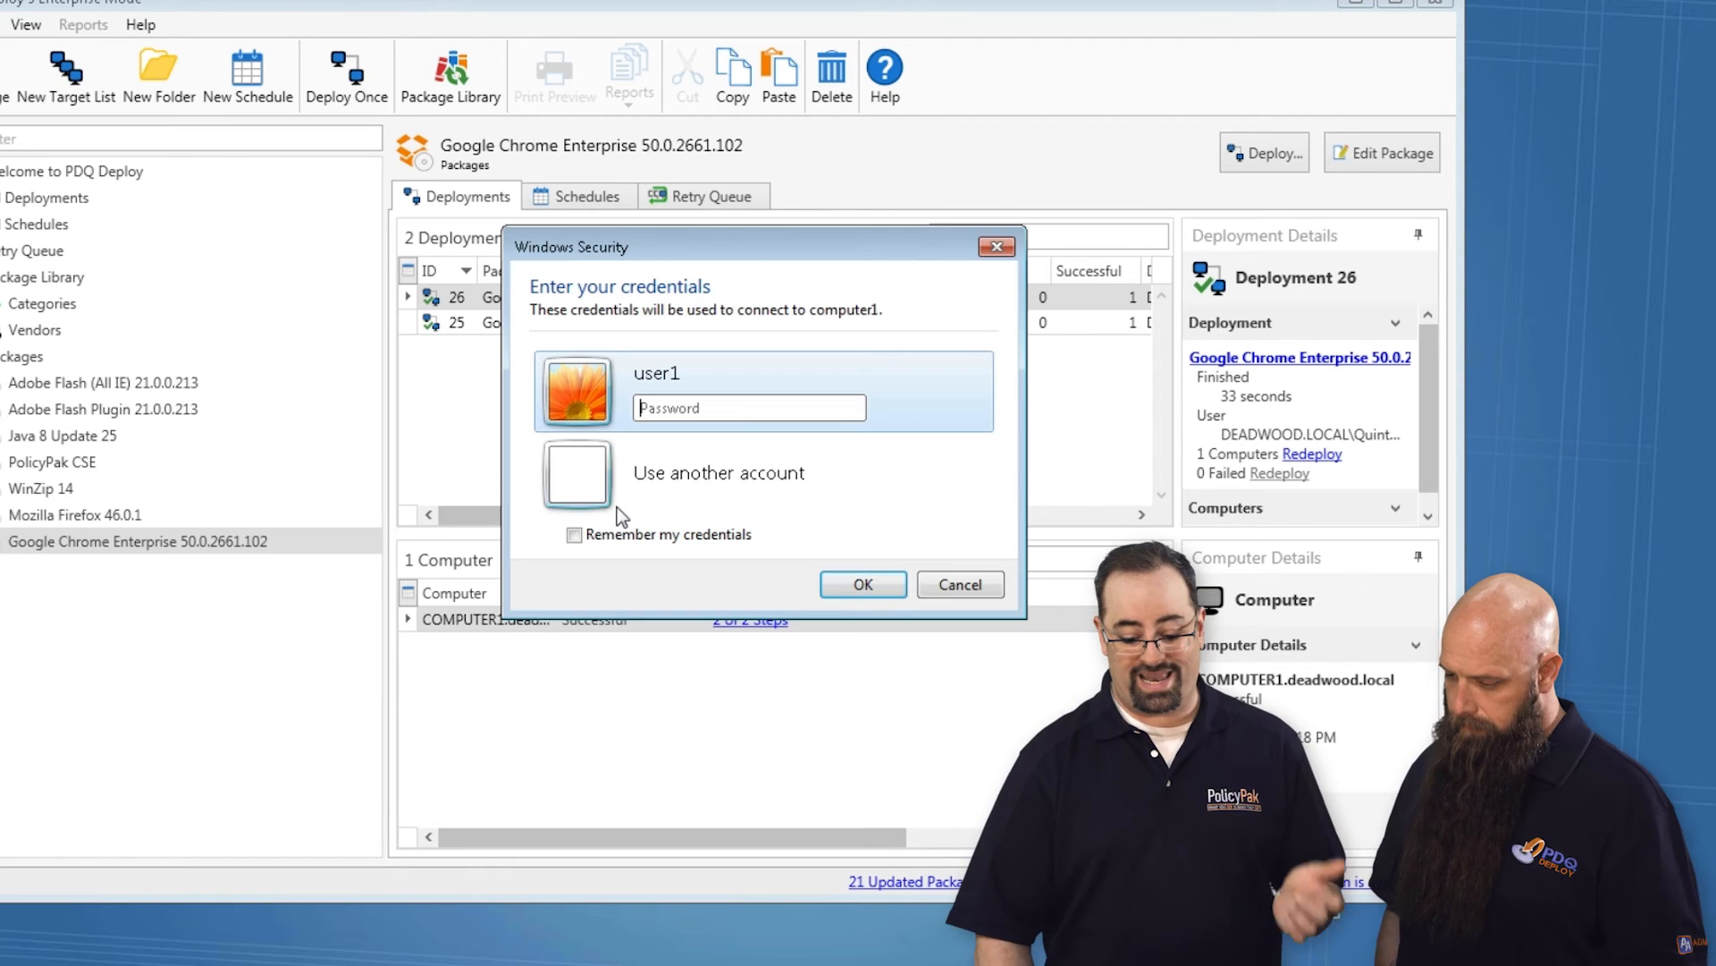
pyautogui.click(666, 451)
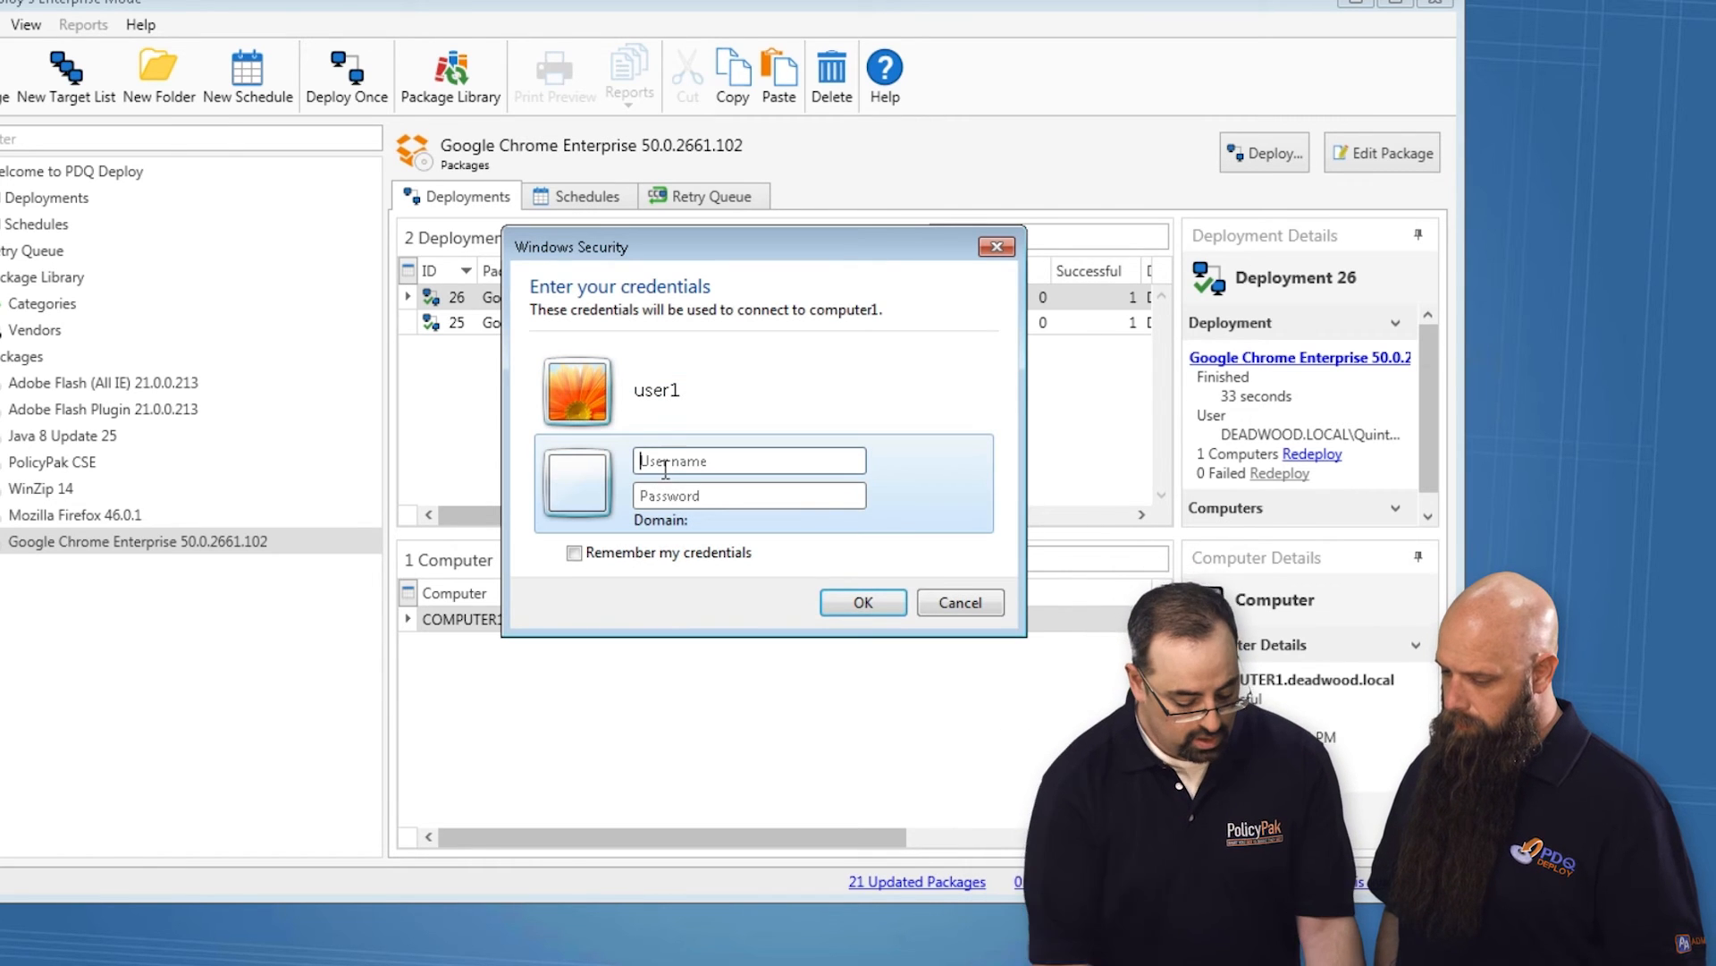
pyautogui.write('user2')
pyautogui.press('Tab')
pyautogui.write('P@ssw0rd')
pyautogui.press('Return')
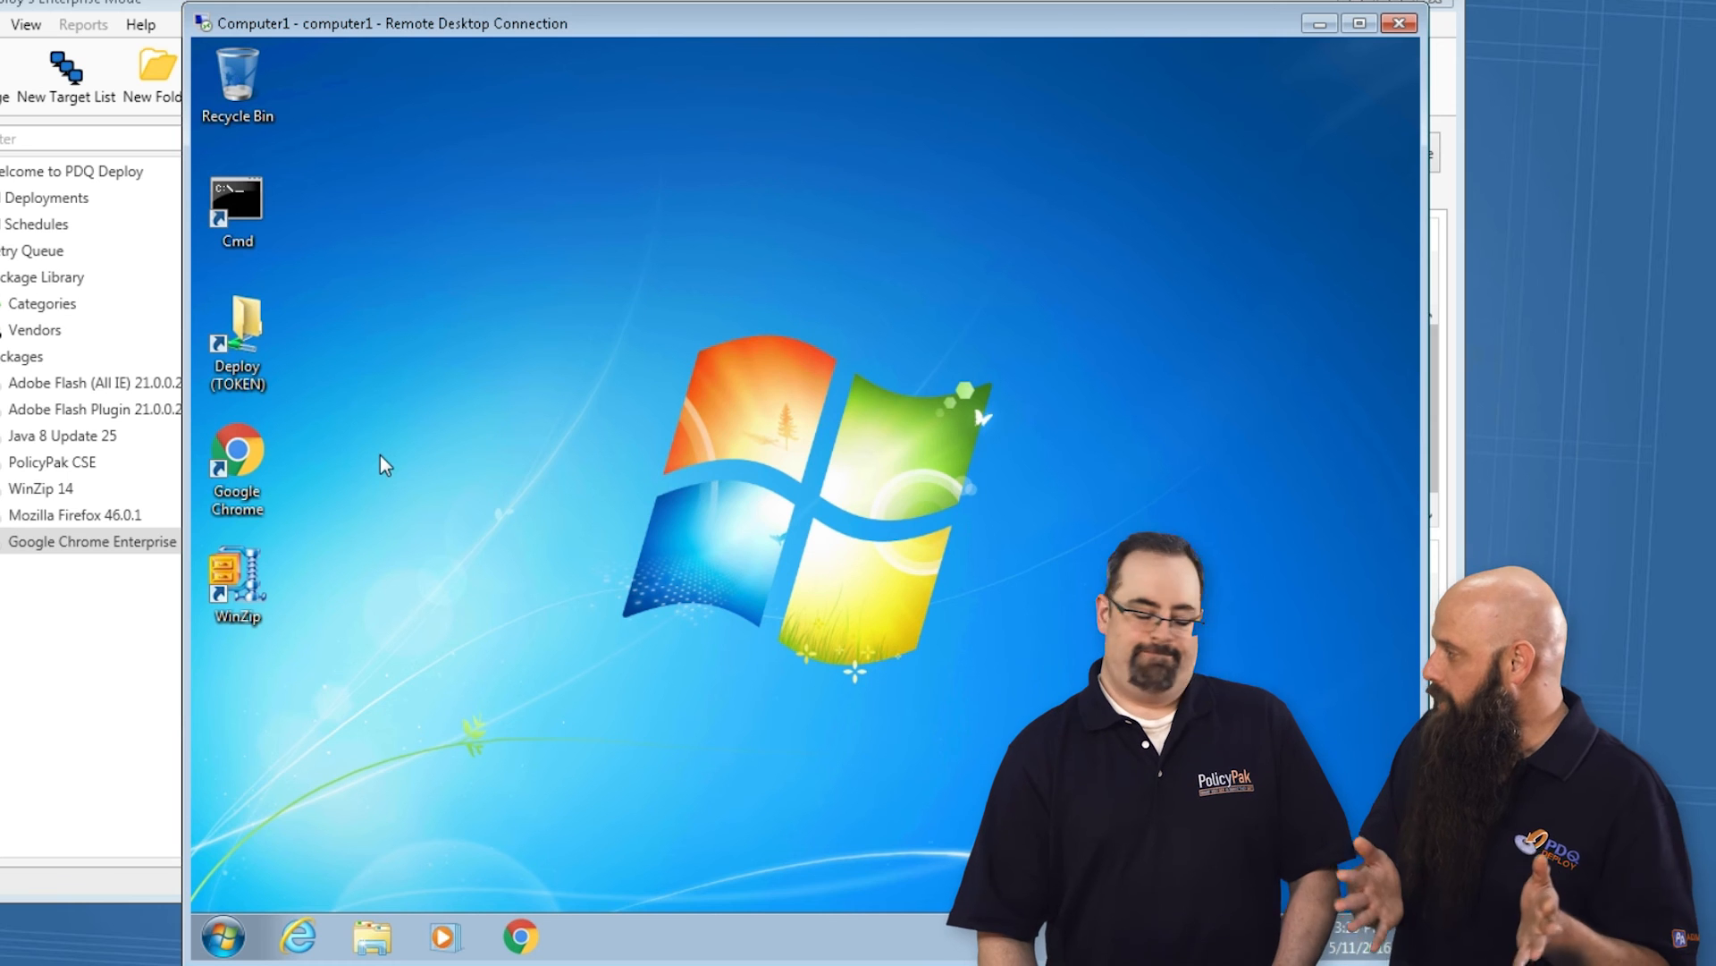
# Launch Google Chrome in user2's session on Computer1 to check its startup page.
pyautogui.doubleClick(254, 461)
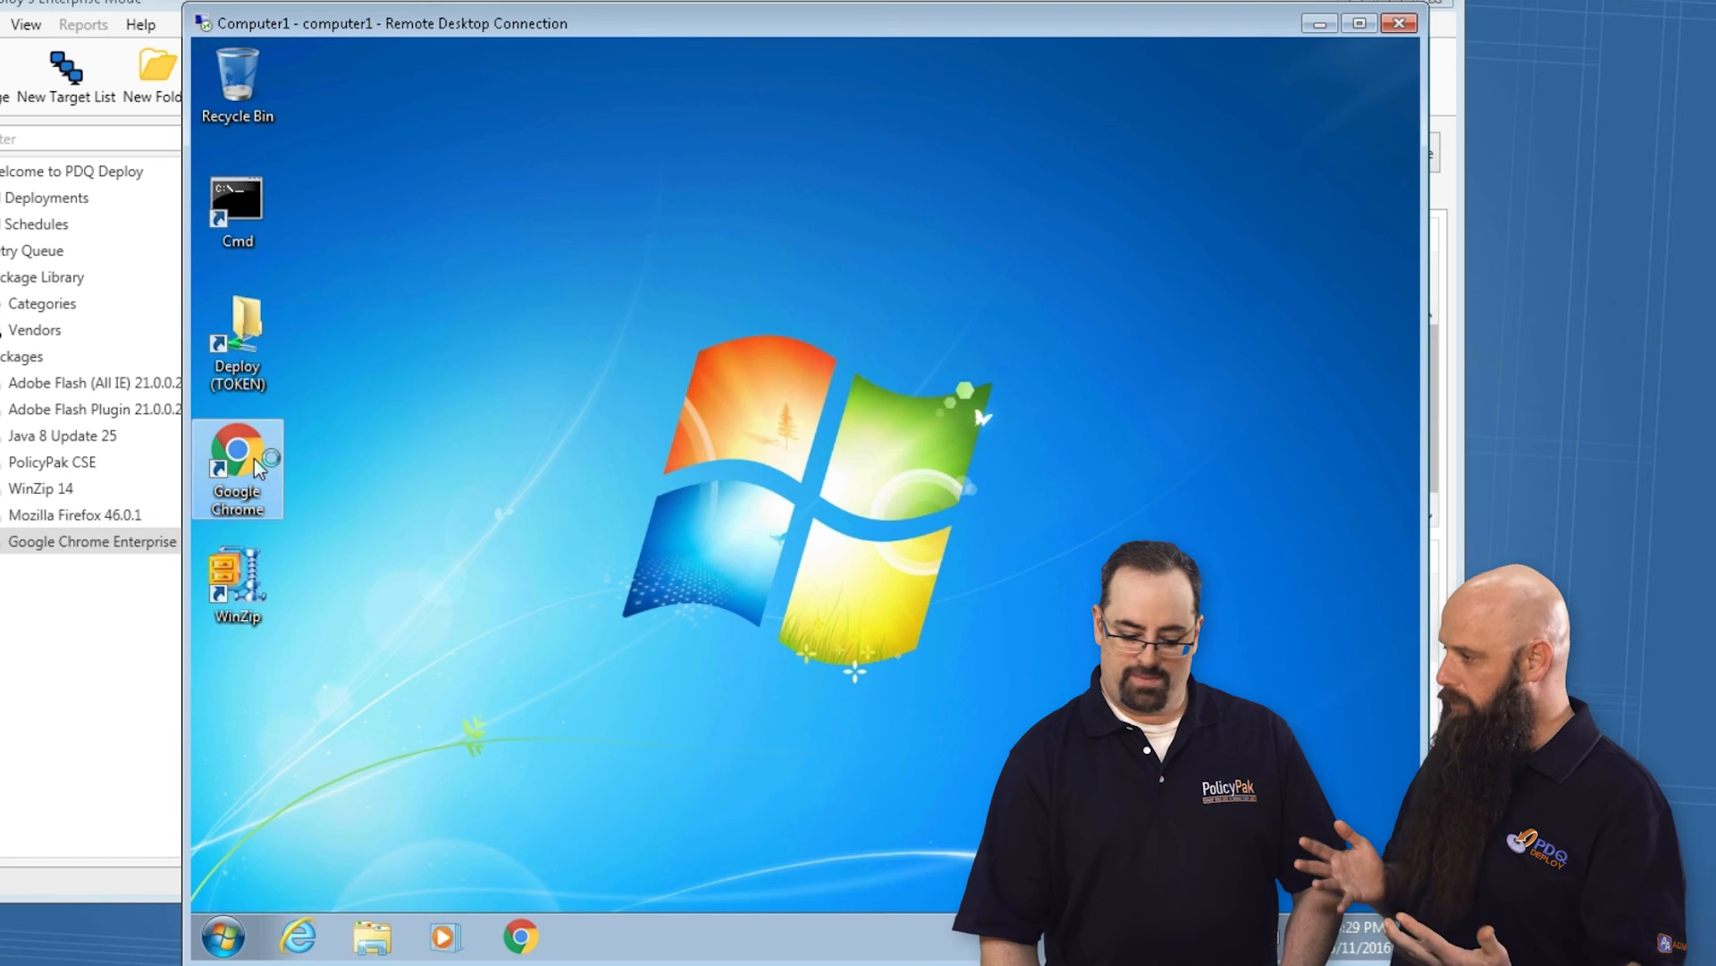